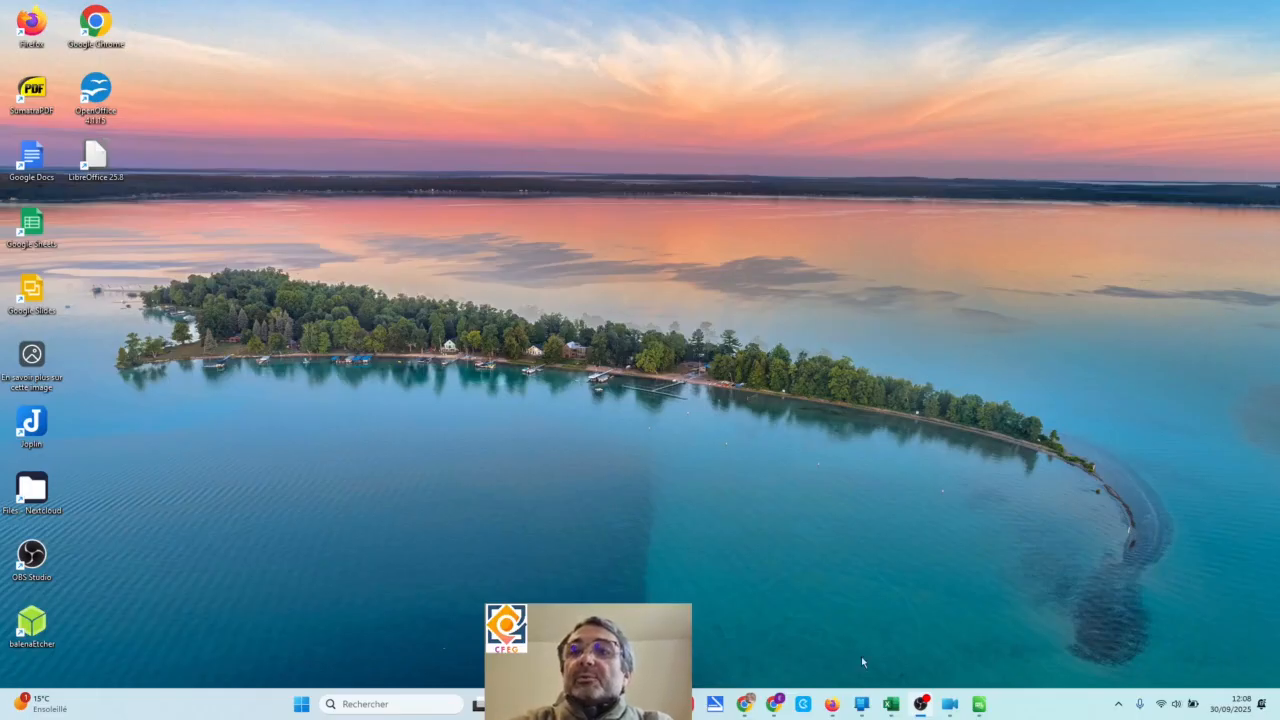
Switch to Chrome, create a blank Google Sheets spreadsheet in the open Drive folder, and dismiss the Meet notice and tables sidebar.
click(773, 704)
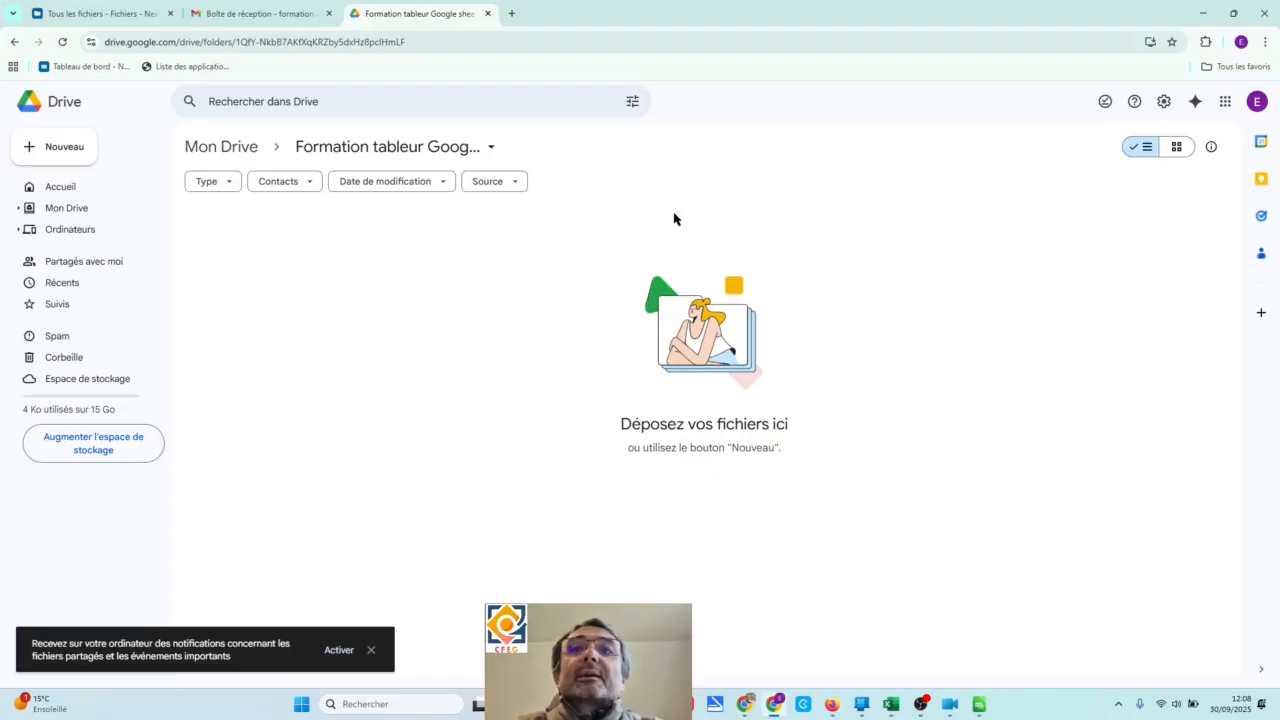
click(79, 152)
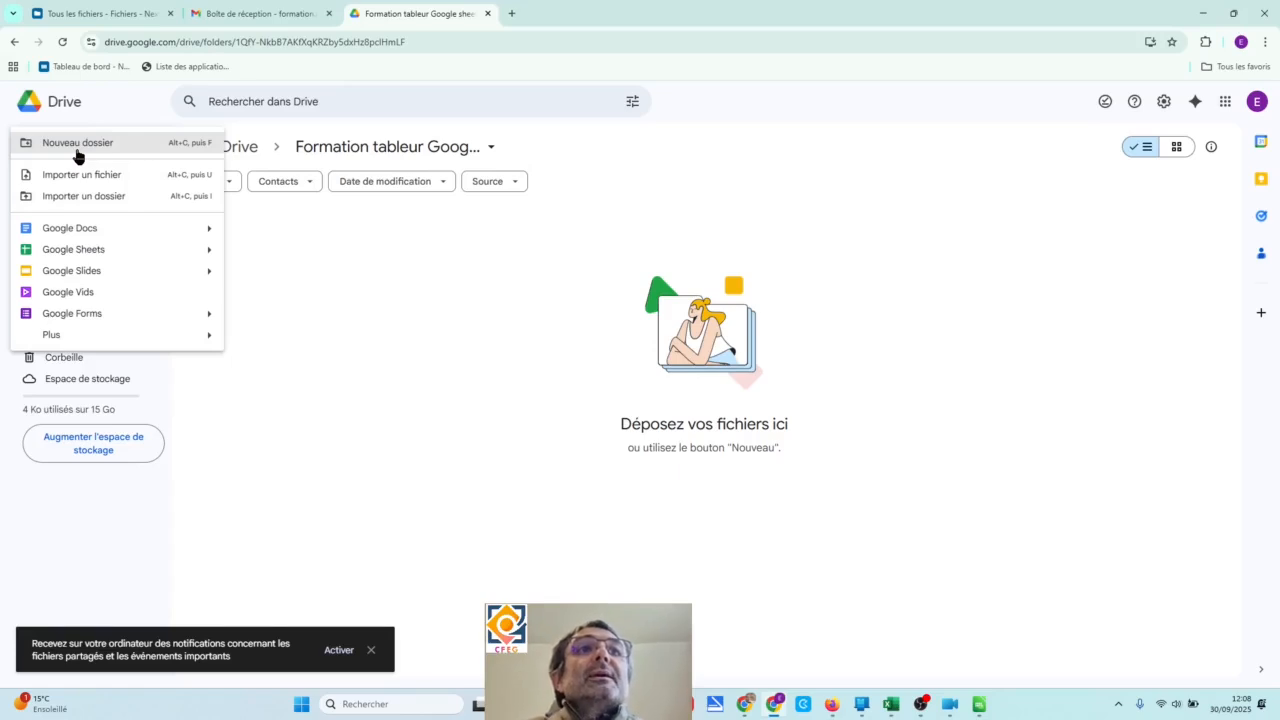
click(124, 250)
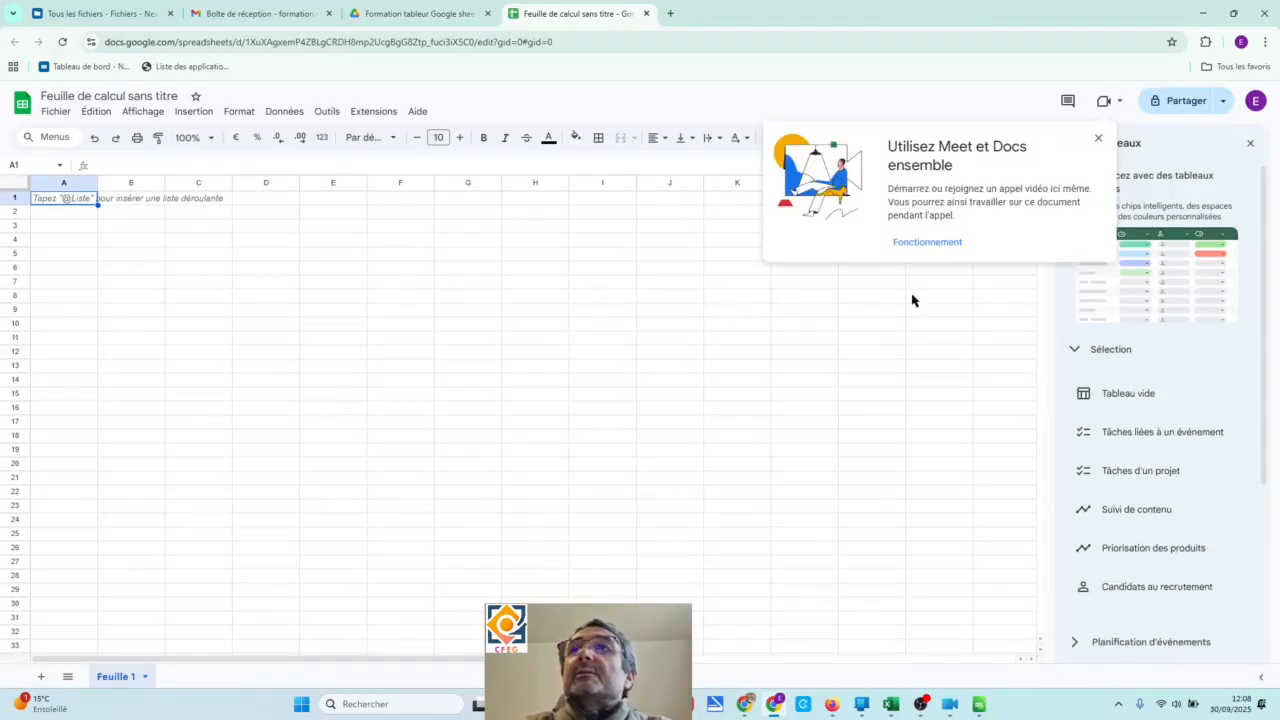
click(1098, 140)
click(1250, 143)
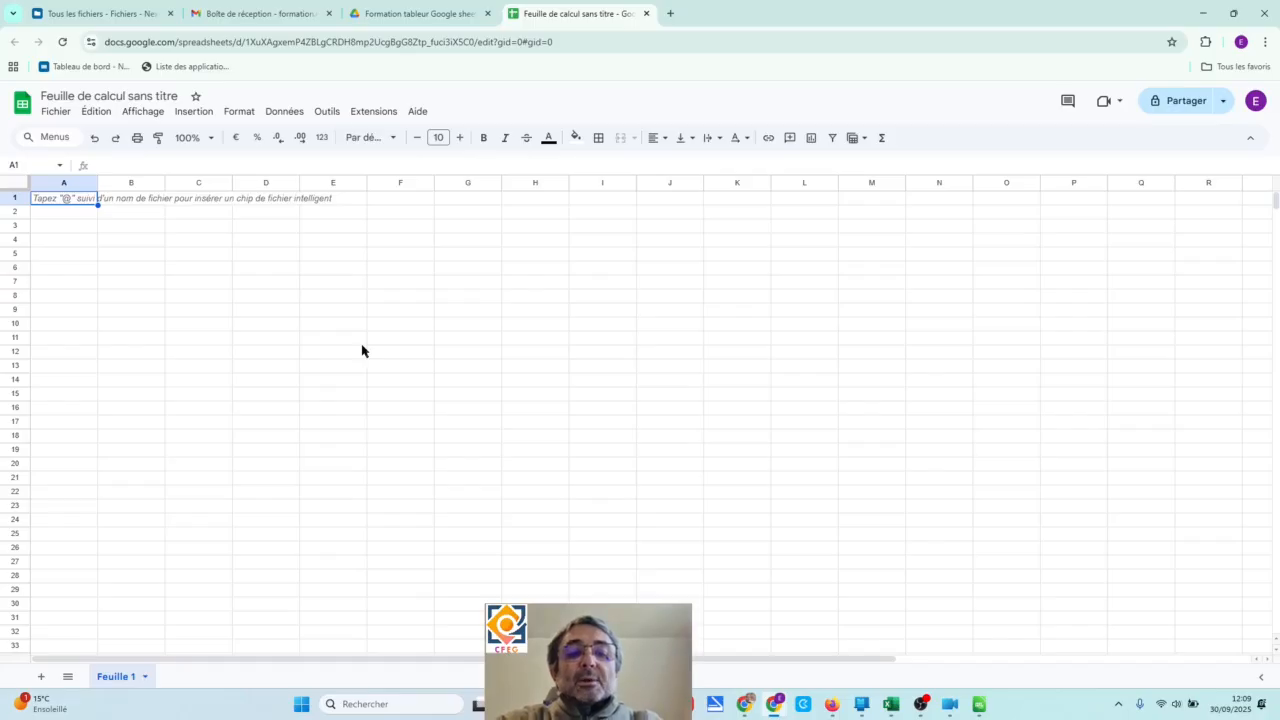
Enter the column headers "Date" in A1 and "Température maximale" in B1.
text(Date)
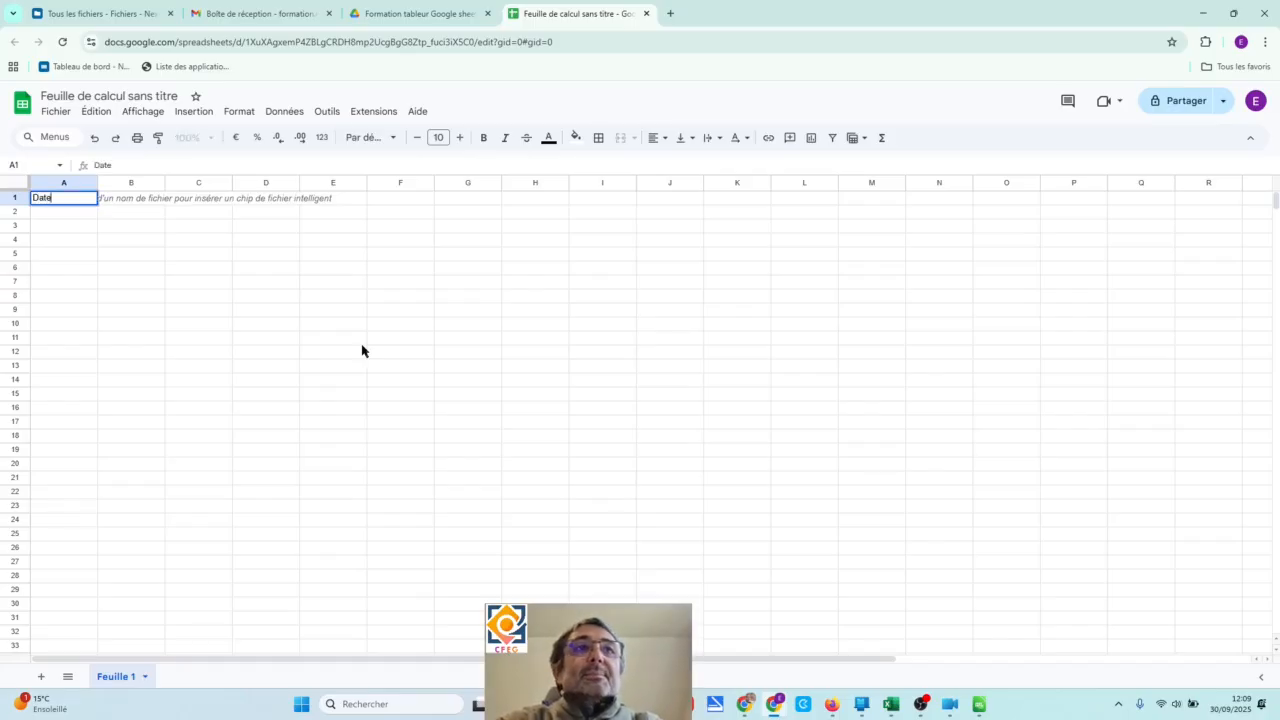
key(Tab)
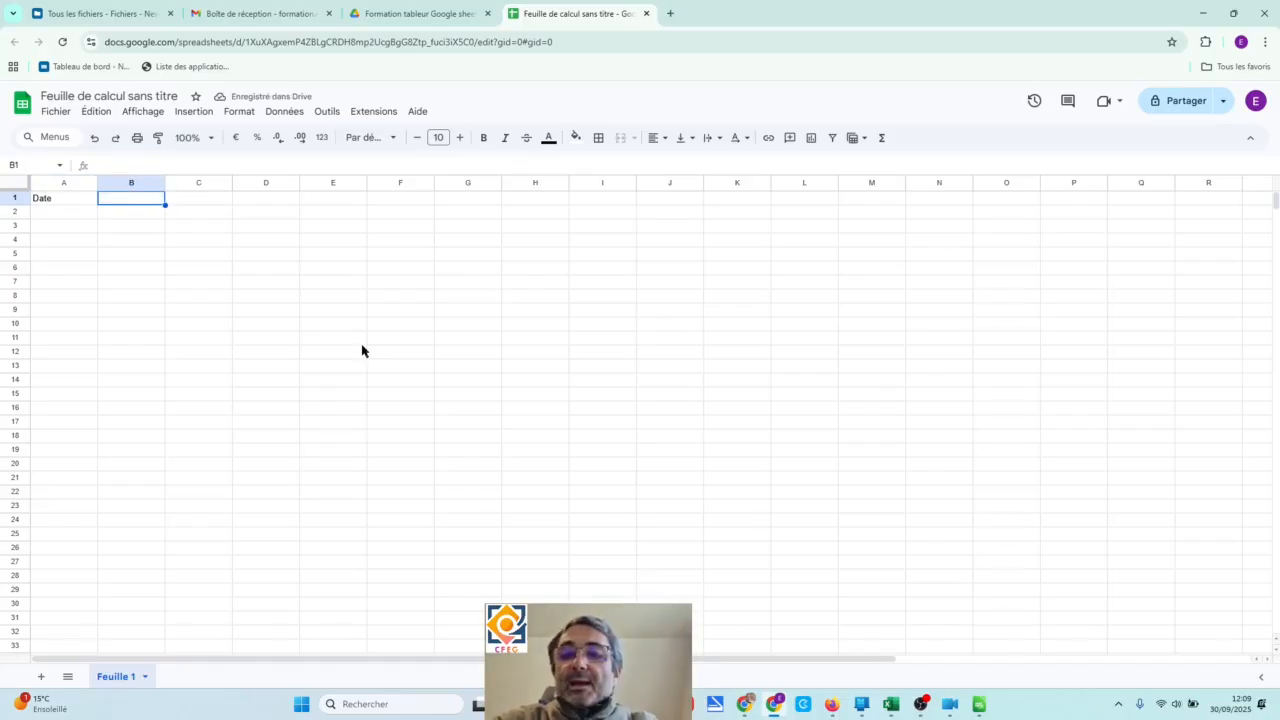
text(Température)
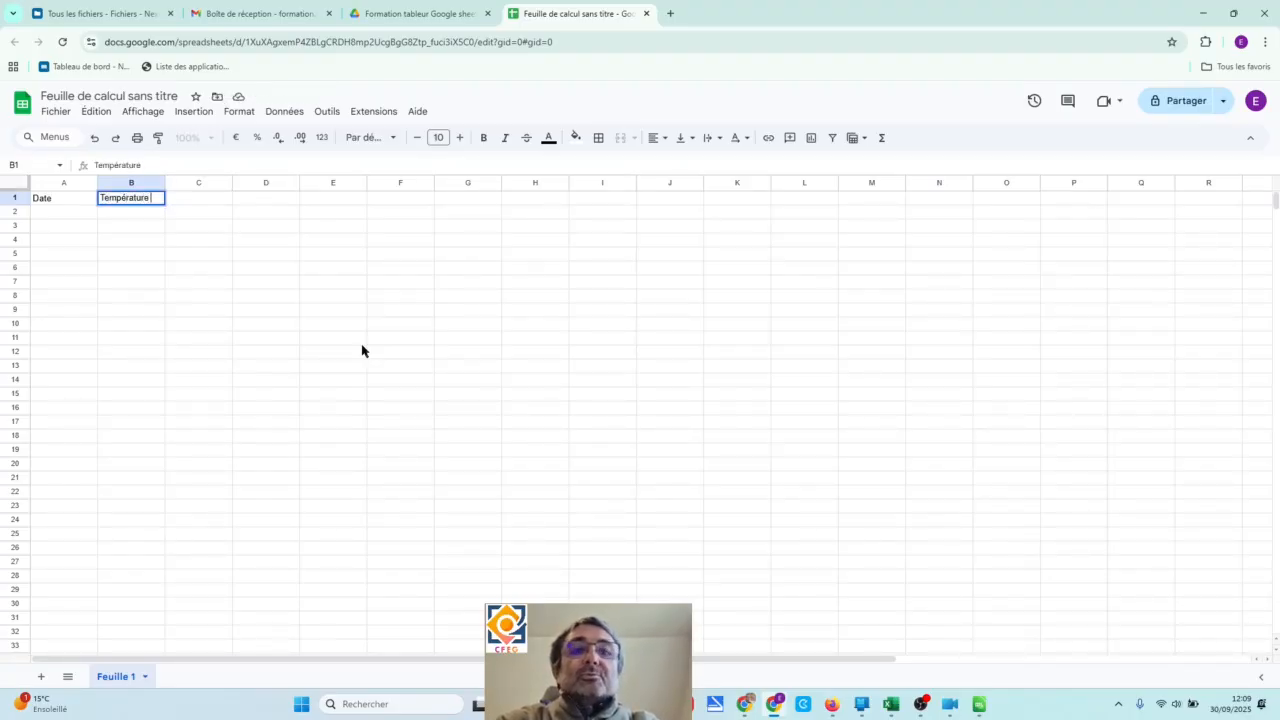
text( maximale)
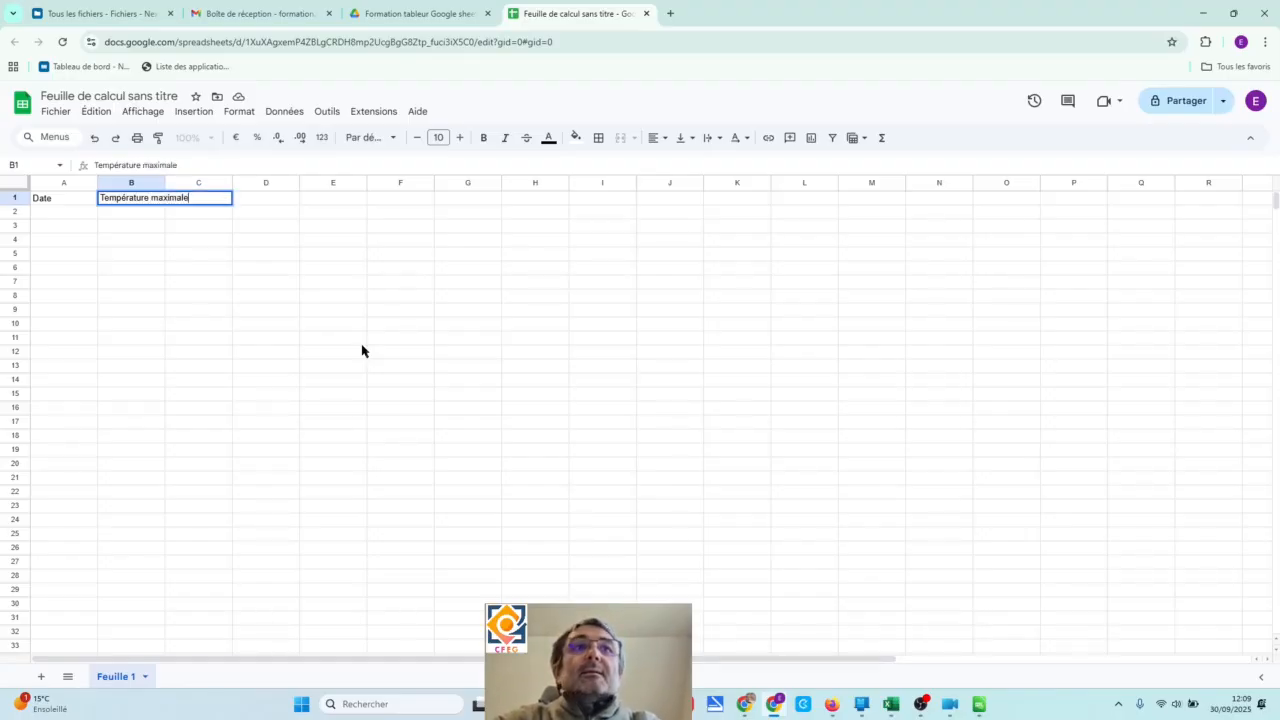
key(Tab)
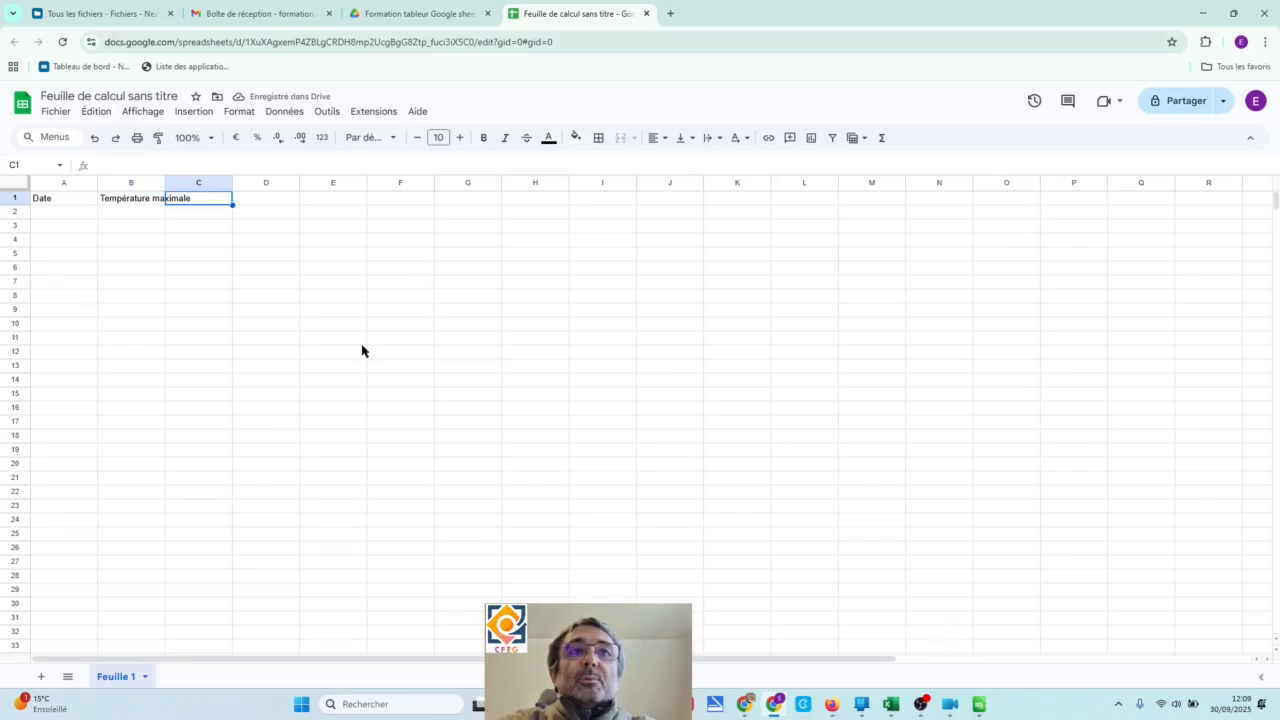
Enter the column headers "Température minimale" in C1 and "Précipitation 24h" in D1.
text(Températ)
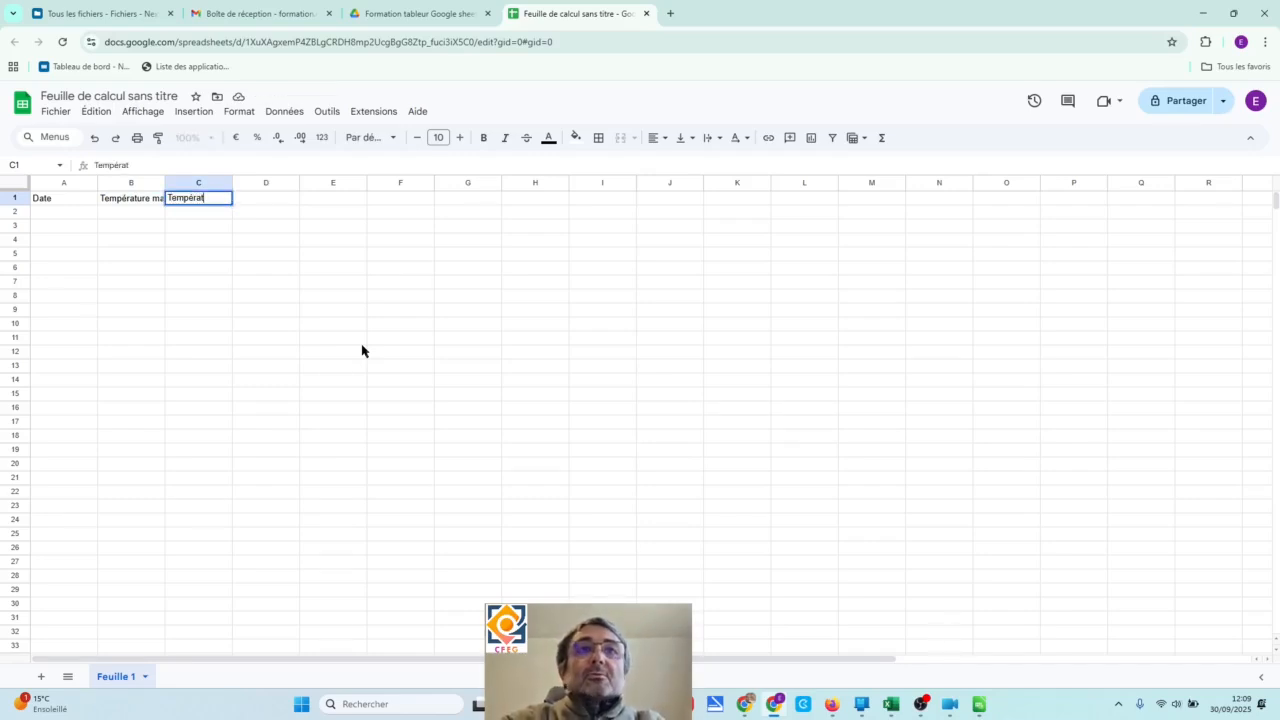
text(ure minimale)
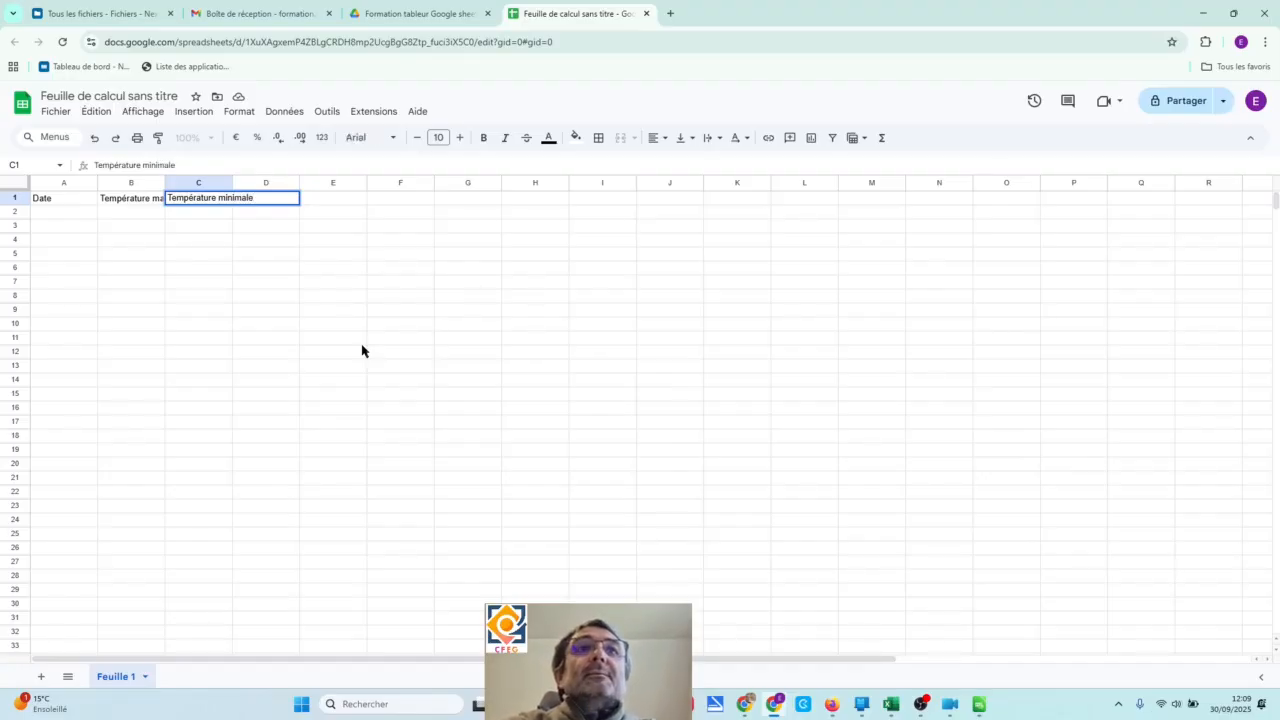
key(Tab)
text(Précipa)
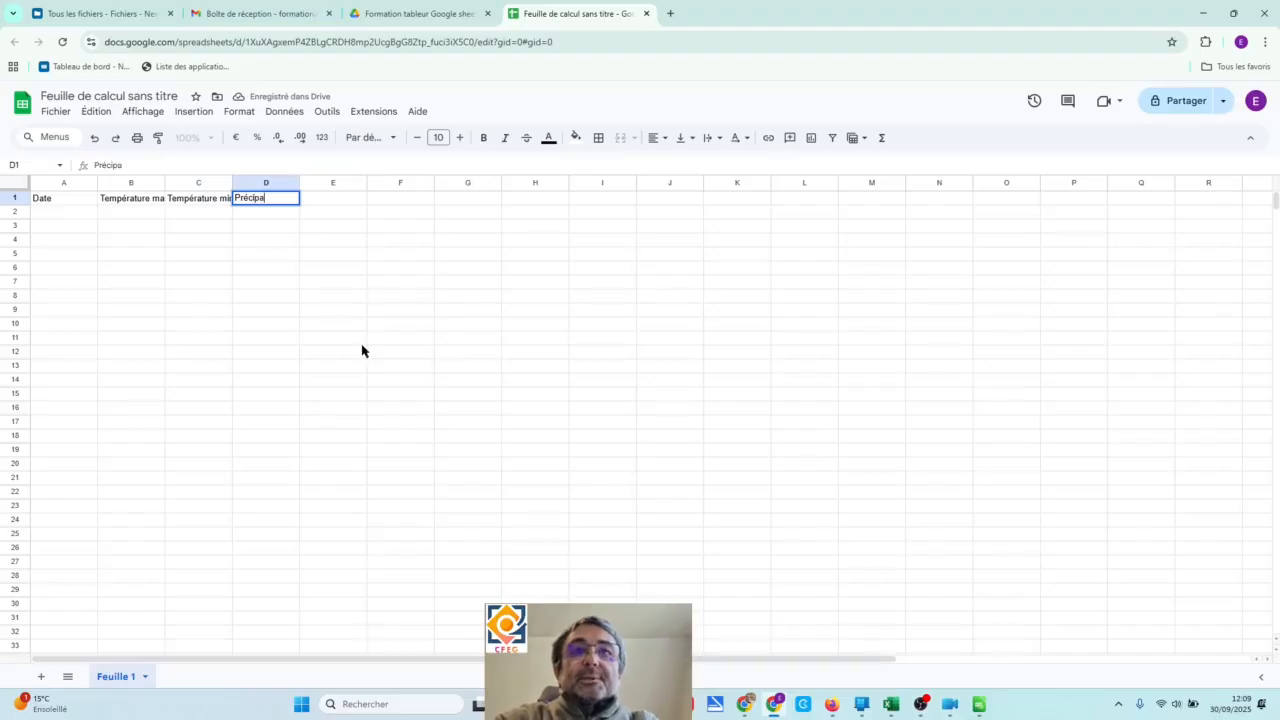
key(BackSpace)
text(itation )
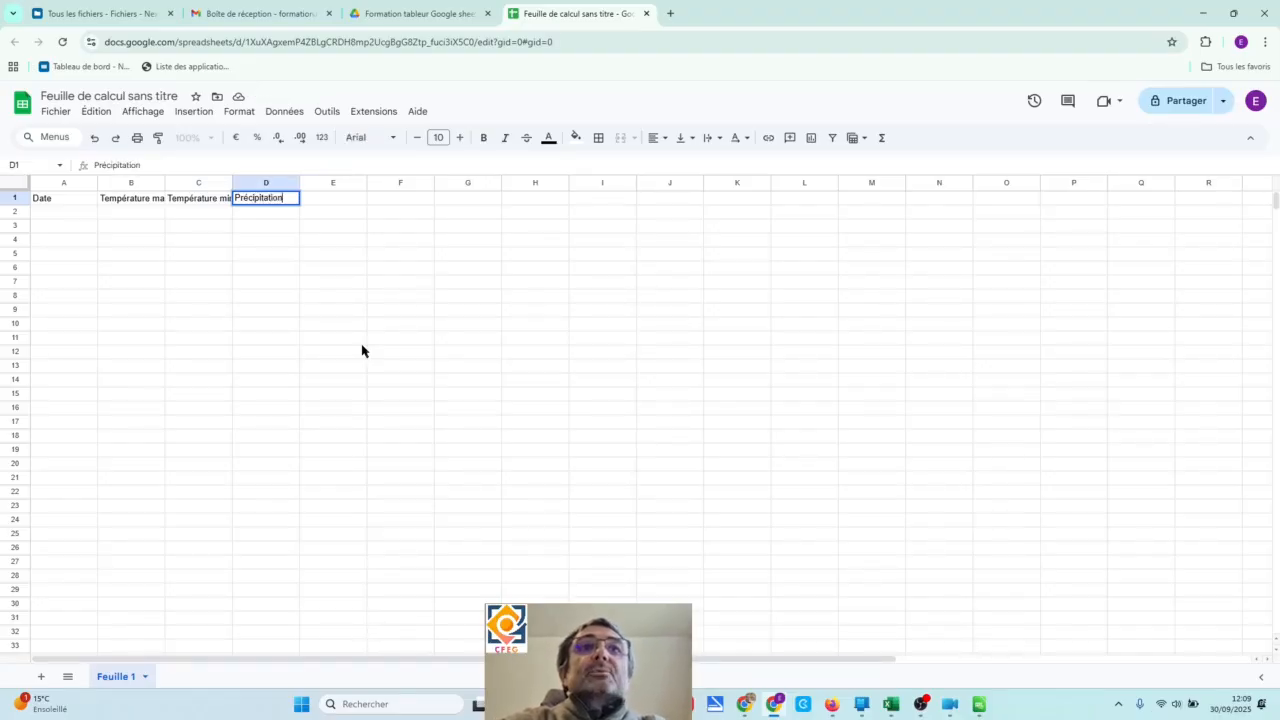
text(24h)
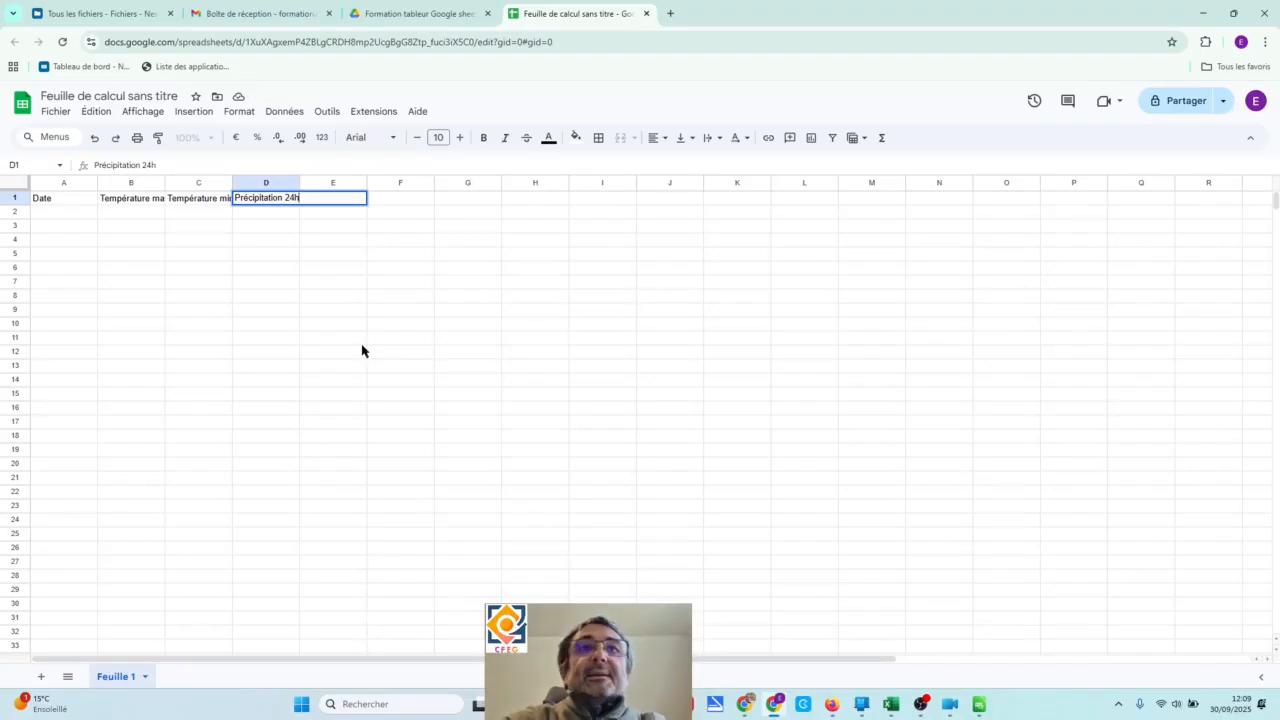
key(Return)
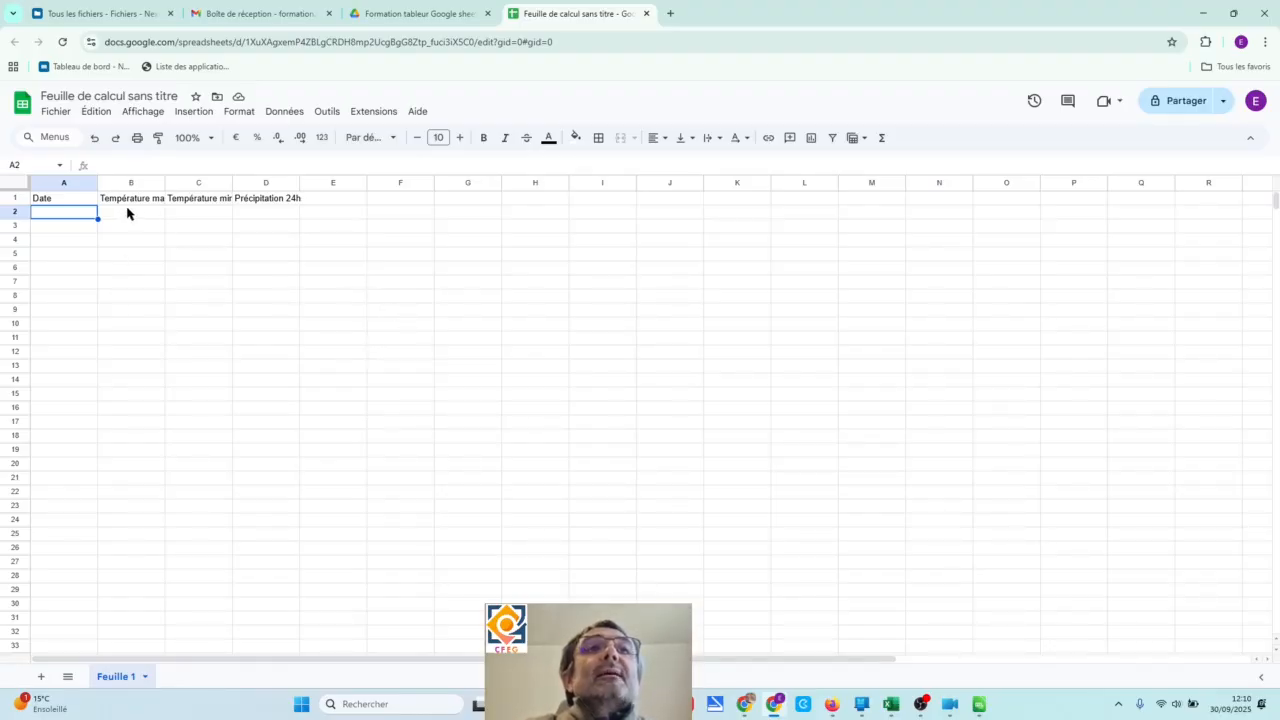
Try widening column B manually so that the "Température maximale" header fits, and undo the resizing.
click(152, 218)
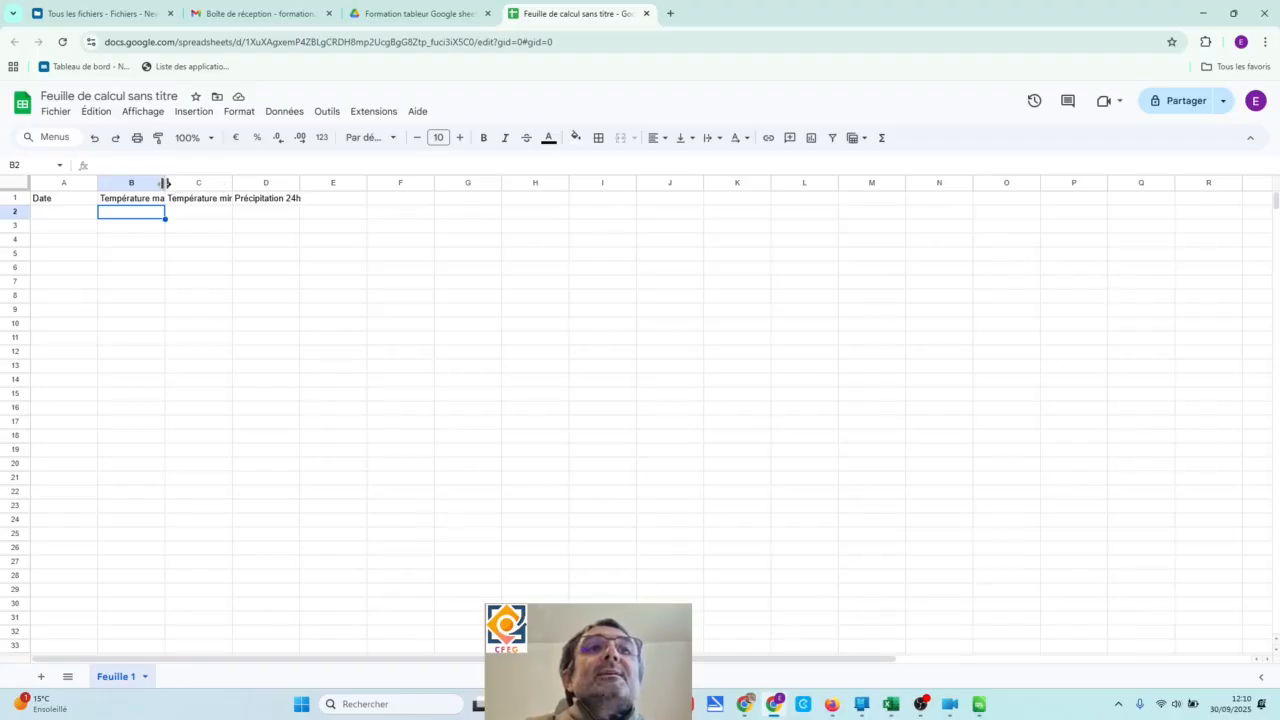
drag(164, 183, 218, 183)
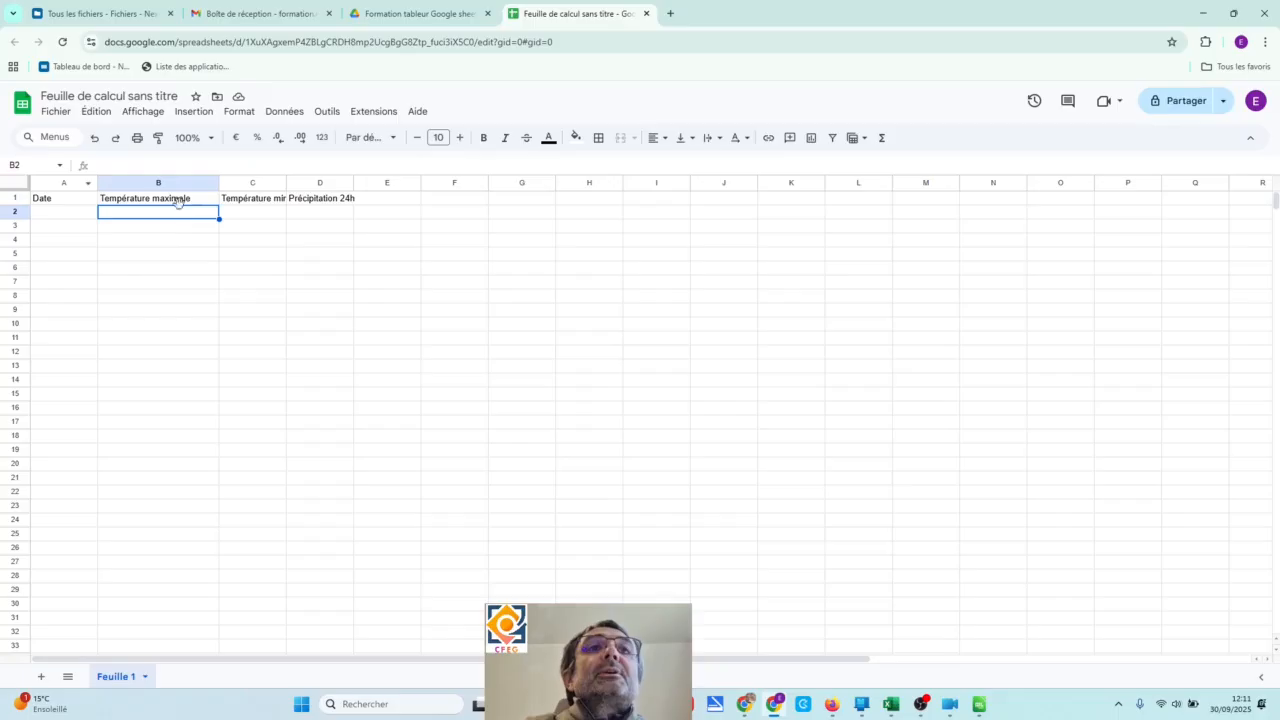
click(95, 145)
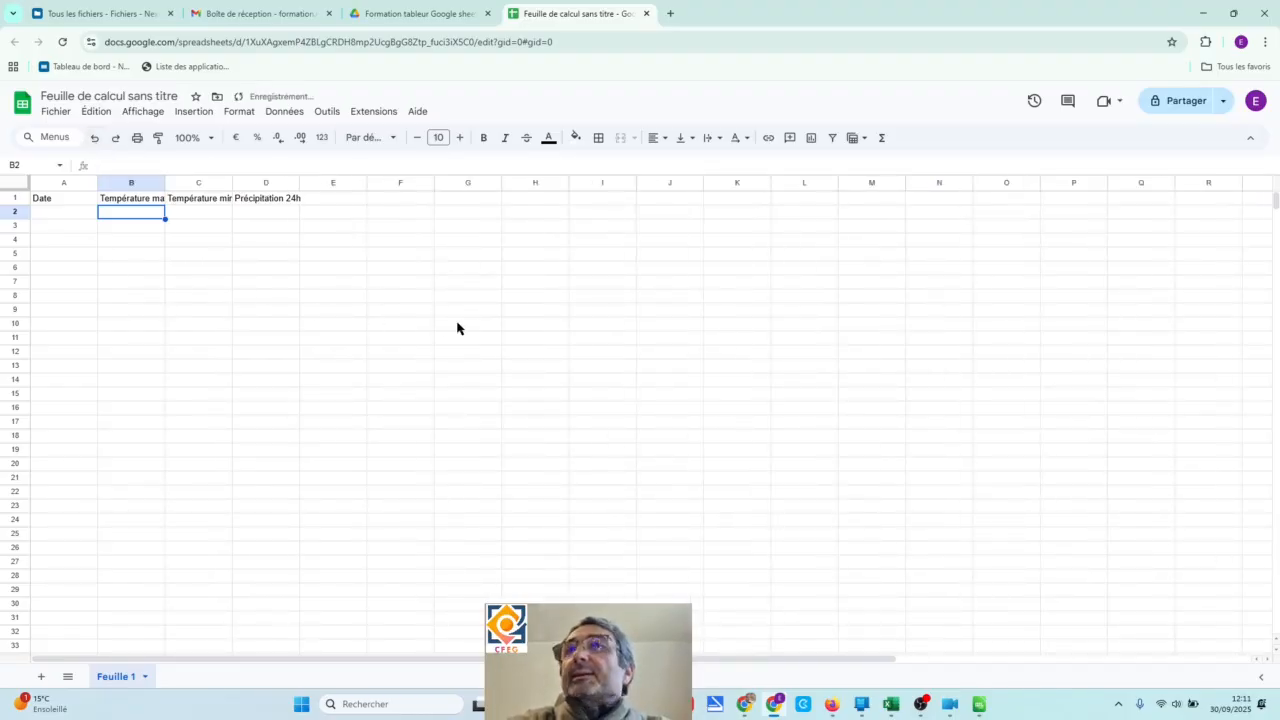
Set the browser page zoom to 150% and return to the sheet.
click(1266, 42)
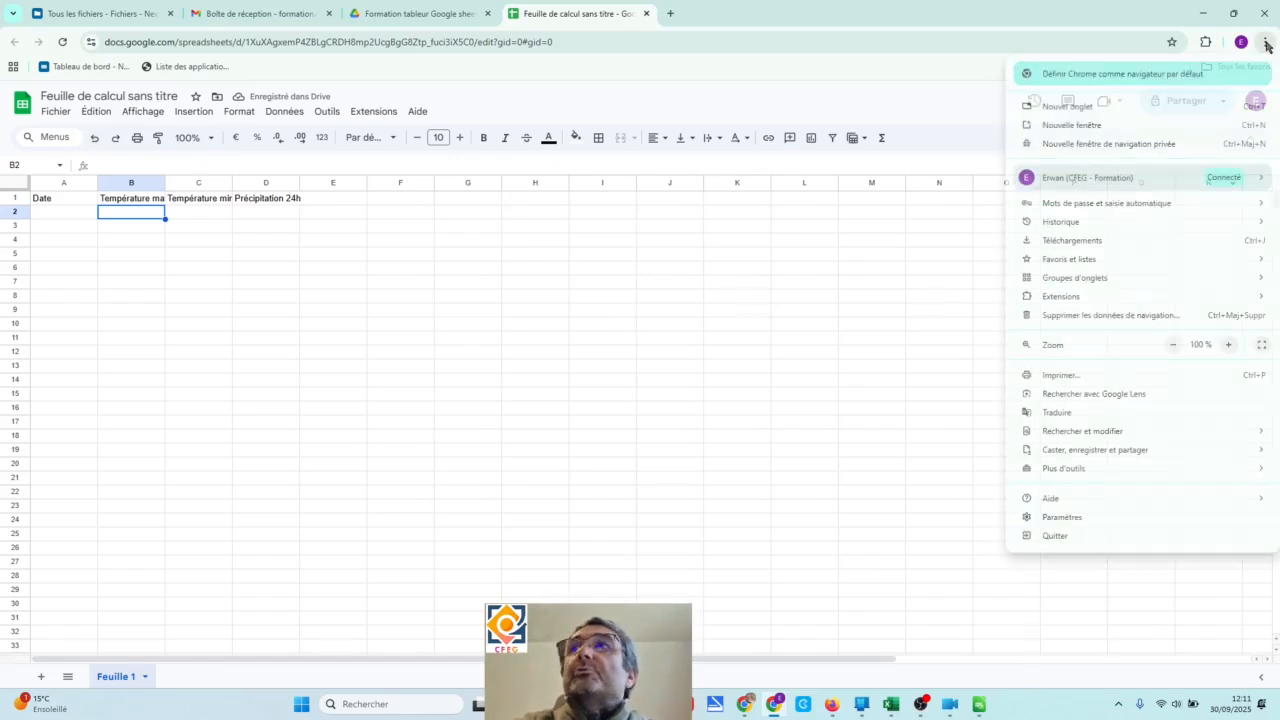
click(1228, 345)
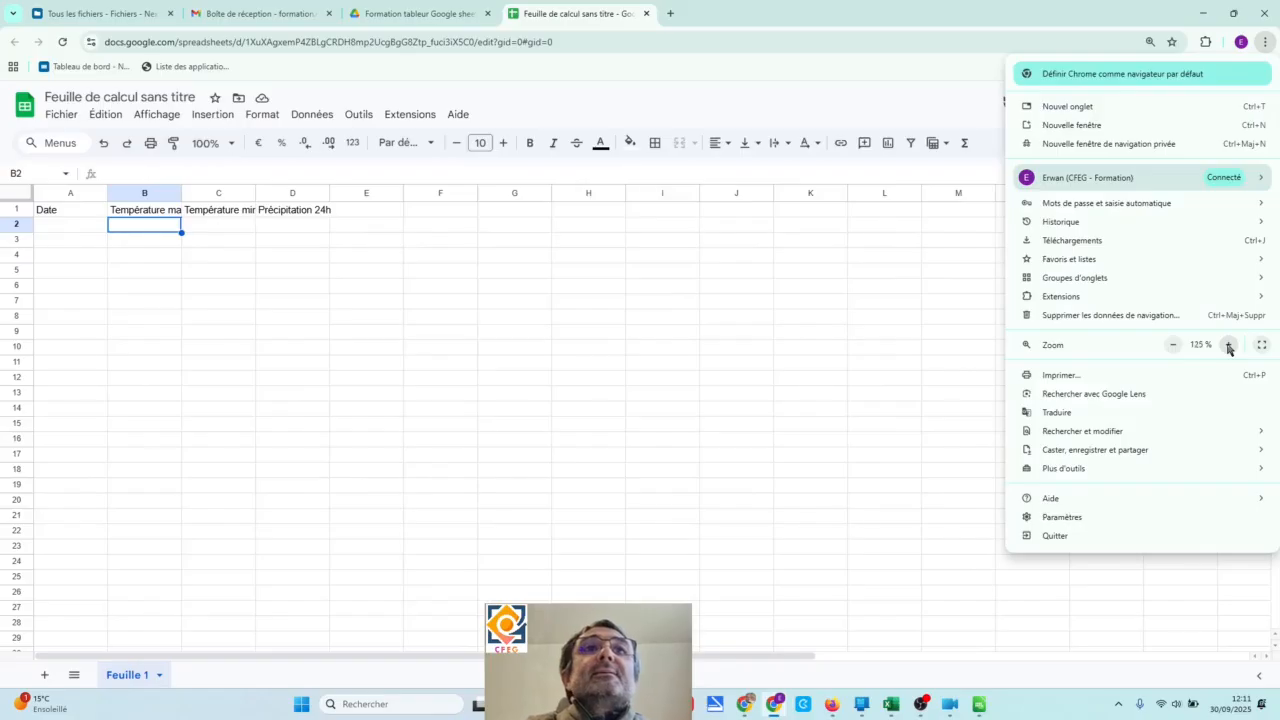
click(1228, 345)
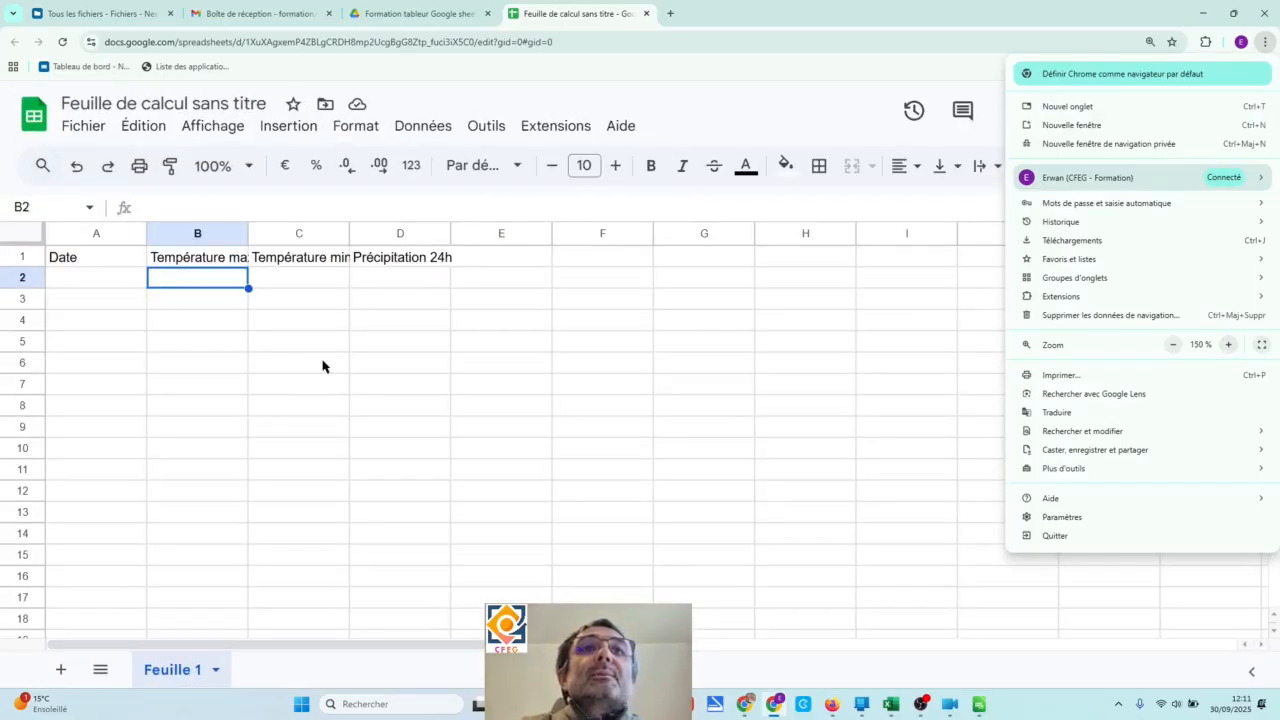
click(207, 262)
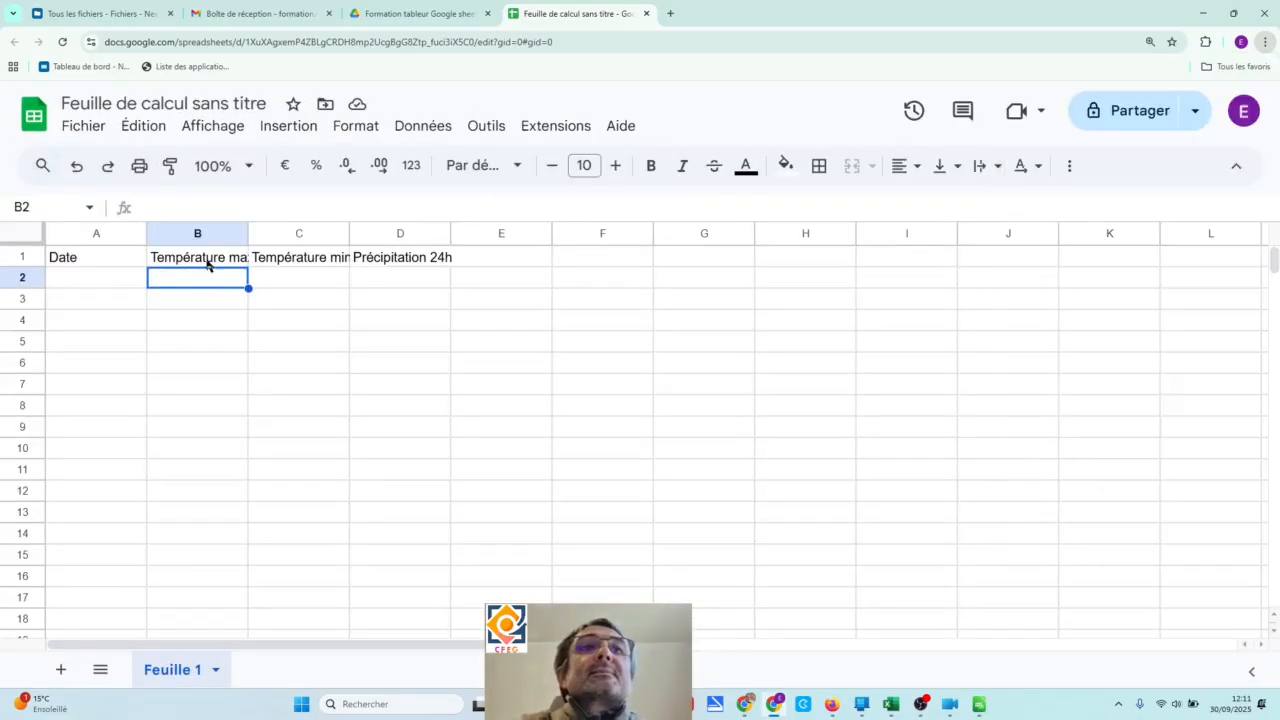
click(208, 257)
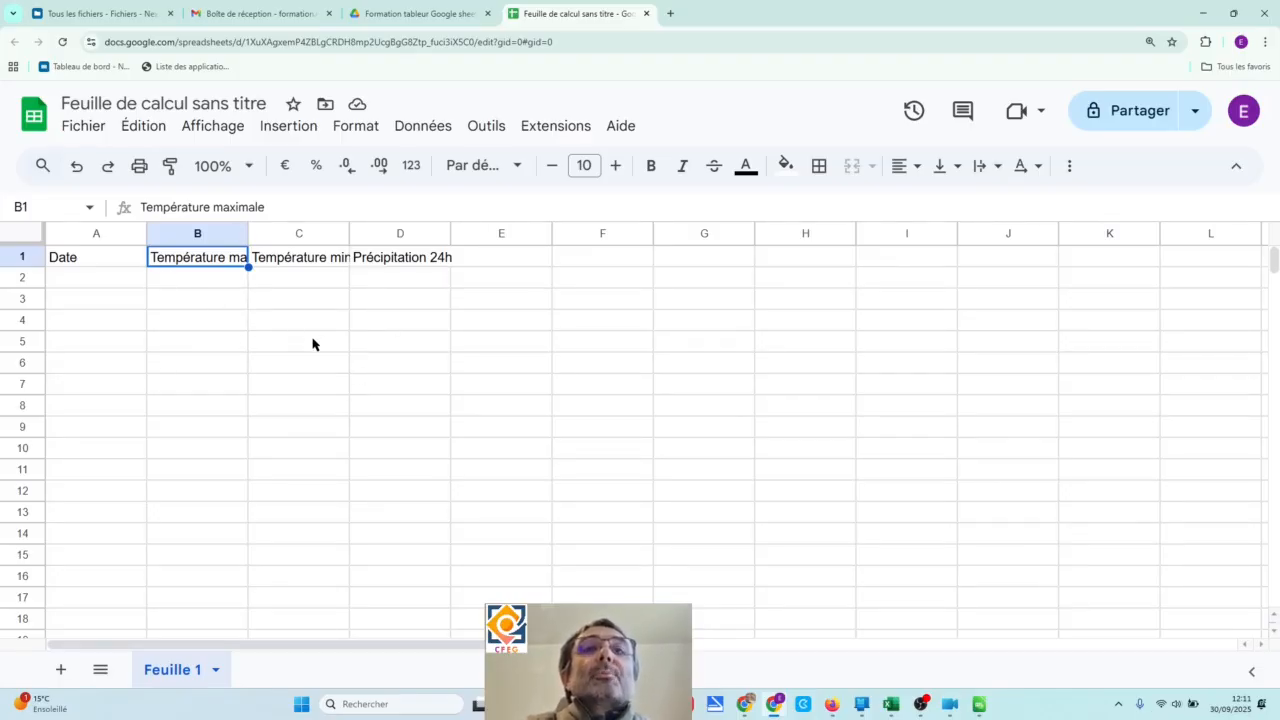
click(189, 322)
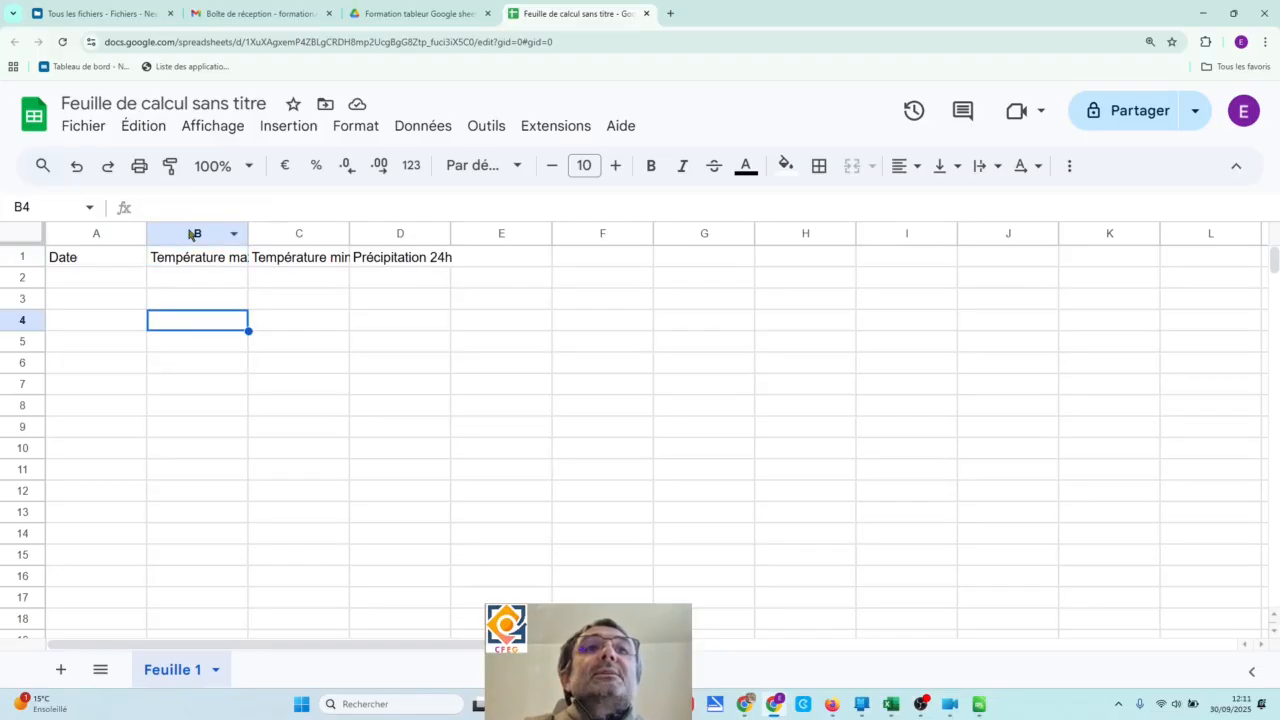
click(192, 233)
click(220, 330)
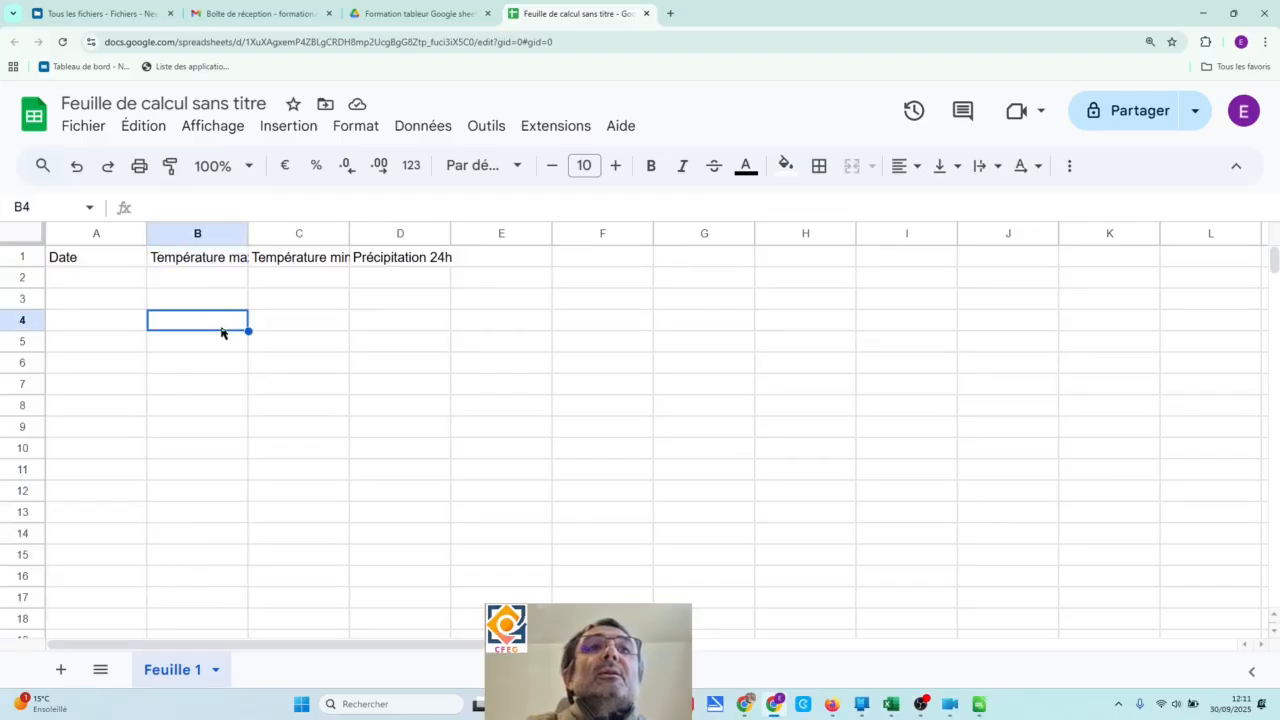
Try auto-fitting columns B and C together to the width of their headers, and undo the resizing.
click(209, 234)
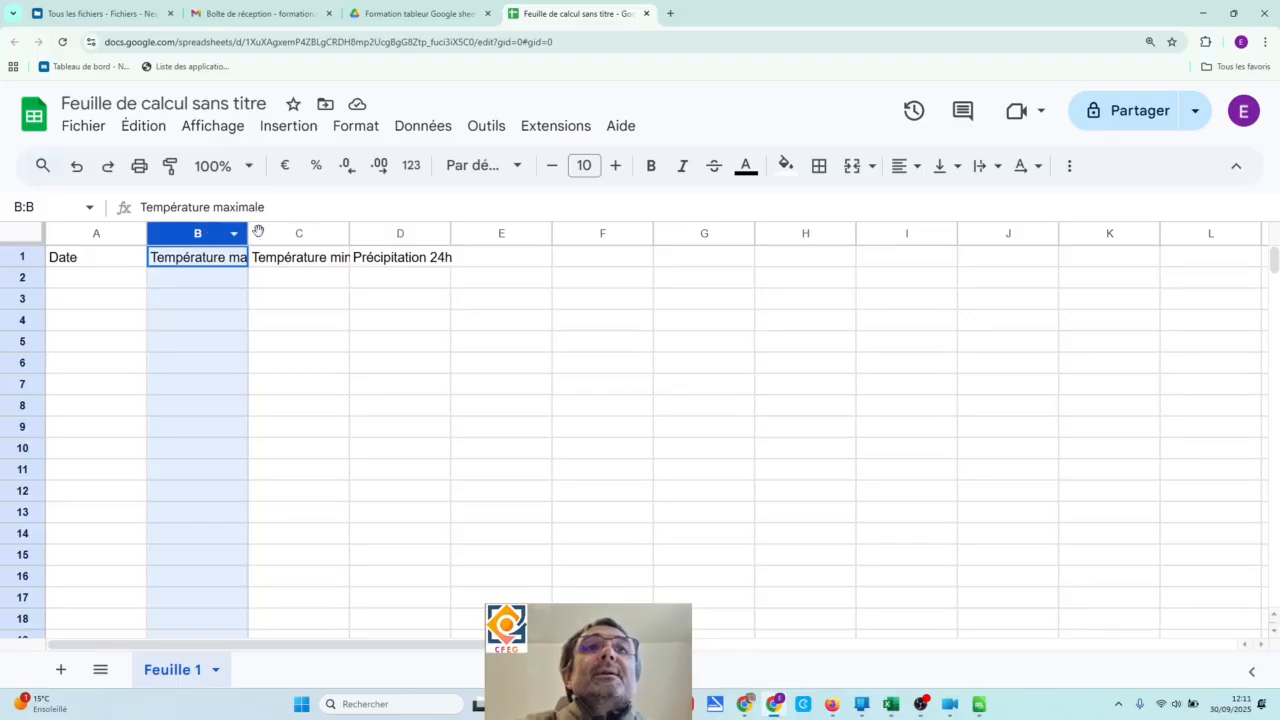
shift+click(258, 232)
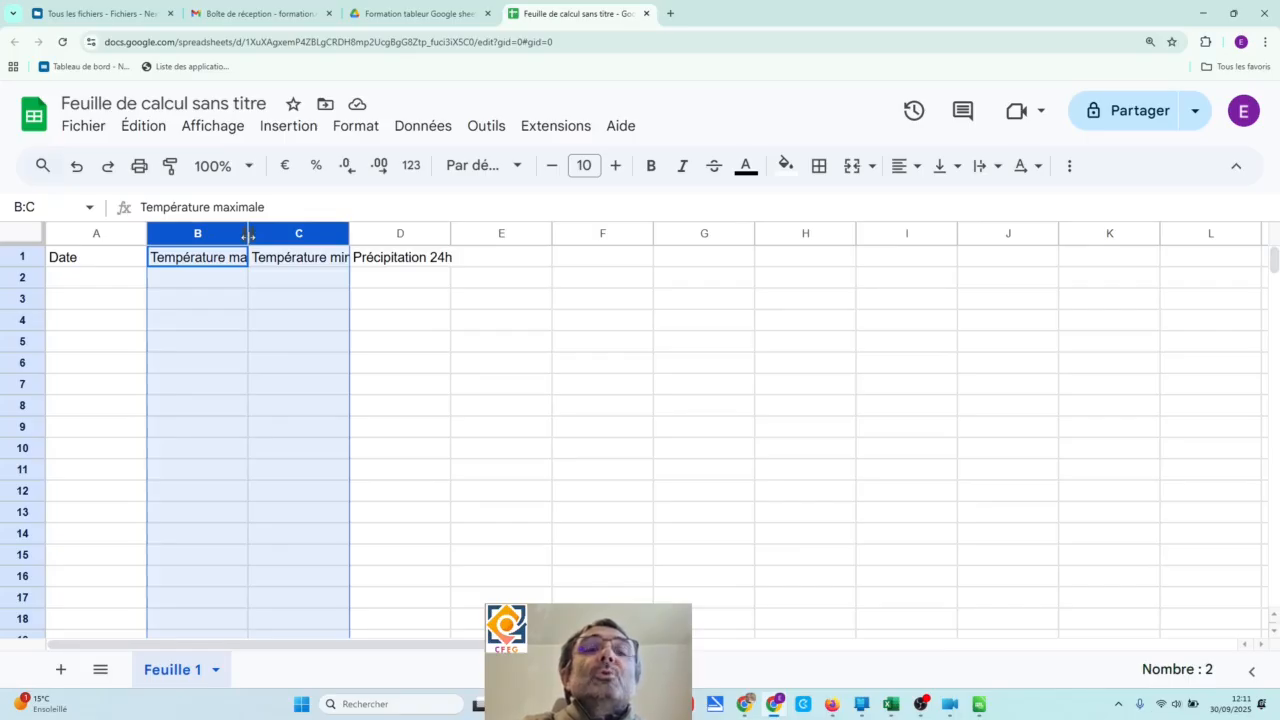
double_click(248, 234)
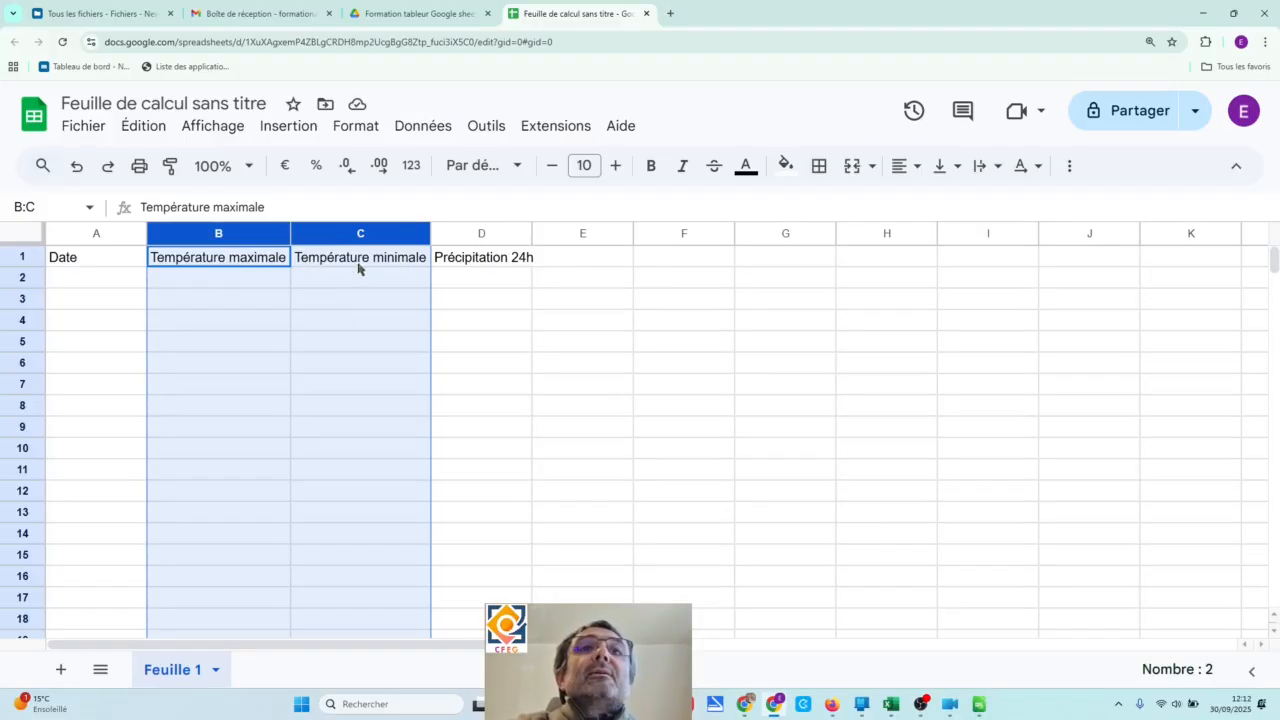
click(364, 320)
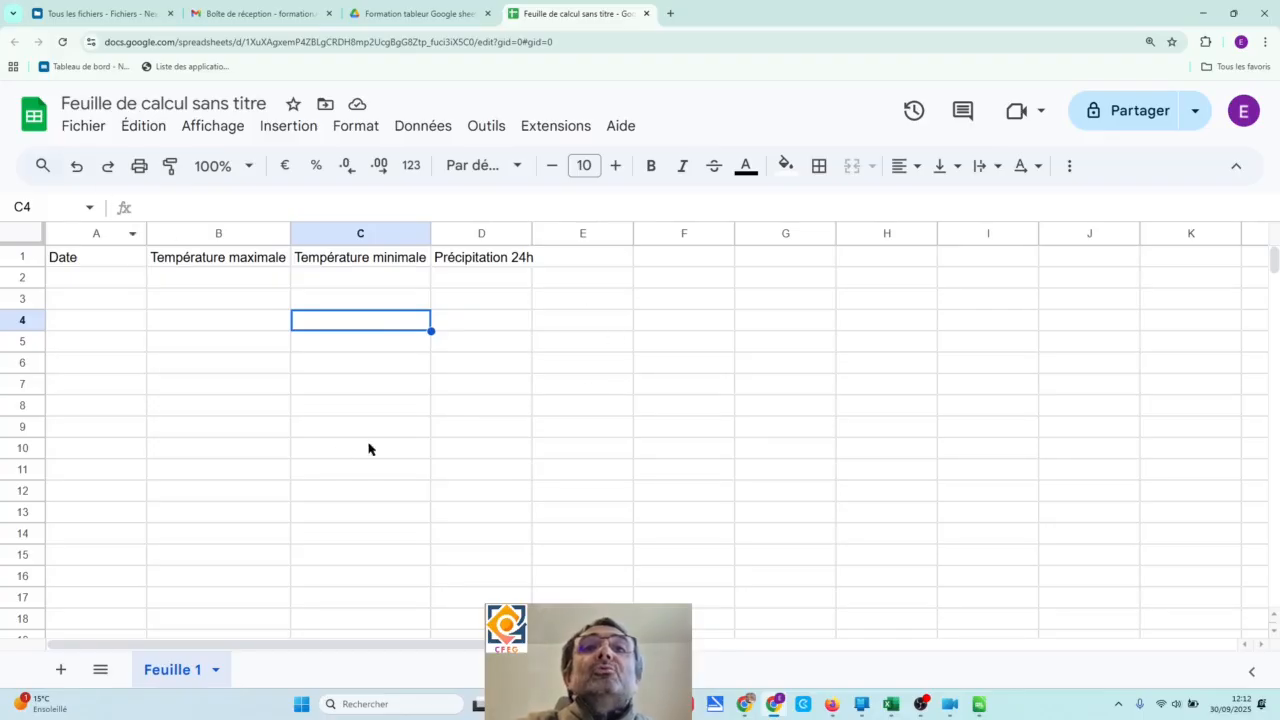
click(230, 284)
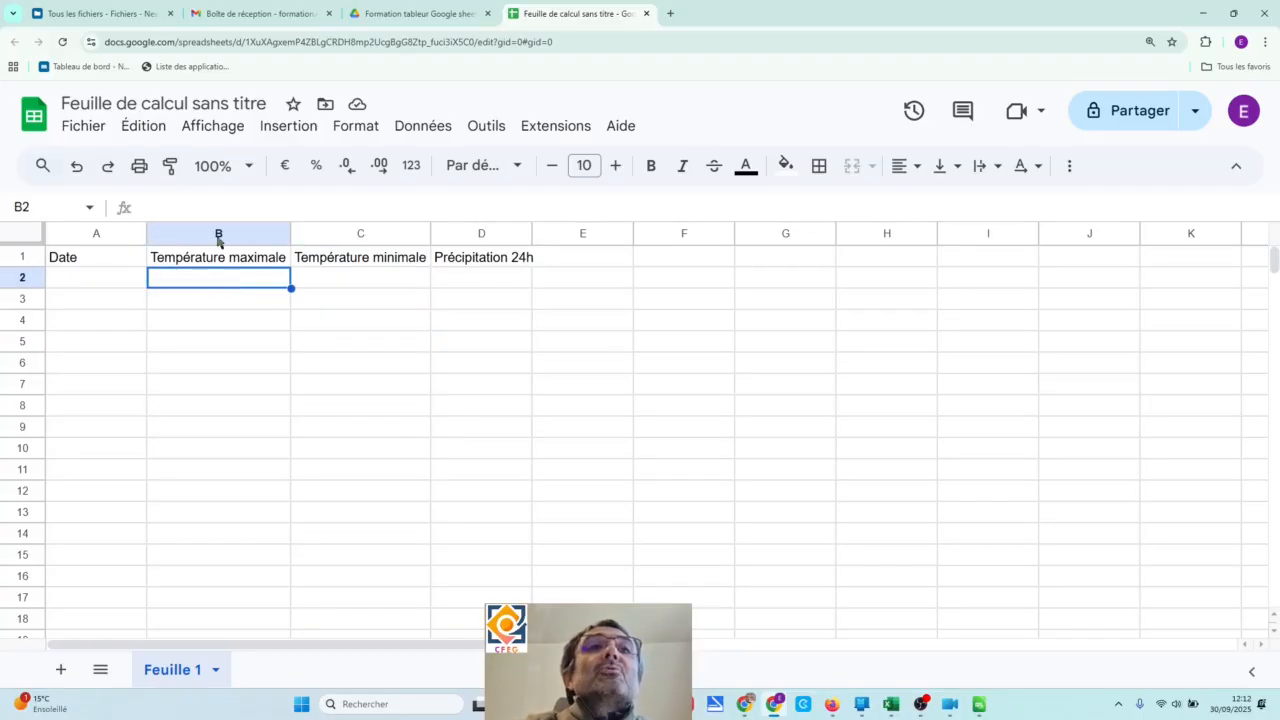
click(77, 168)
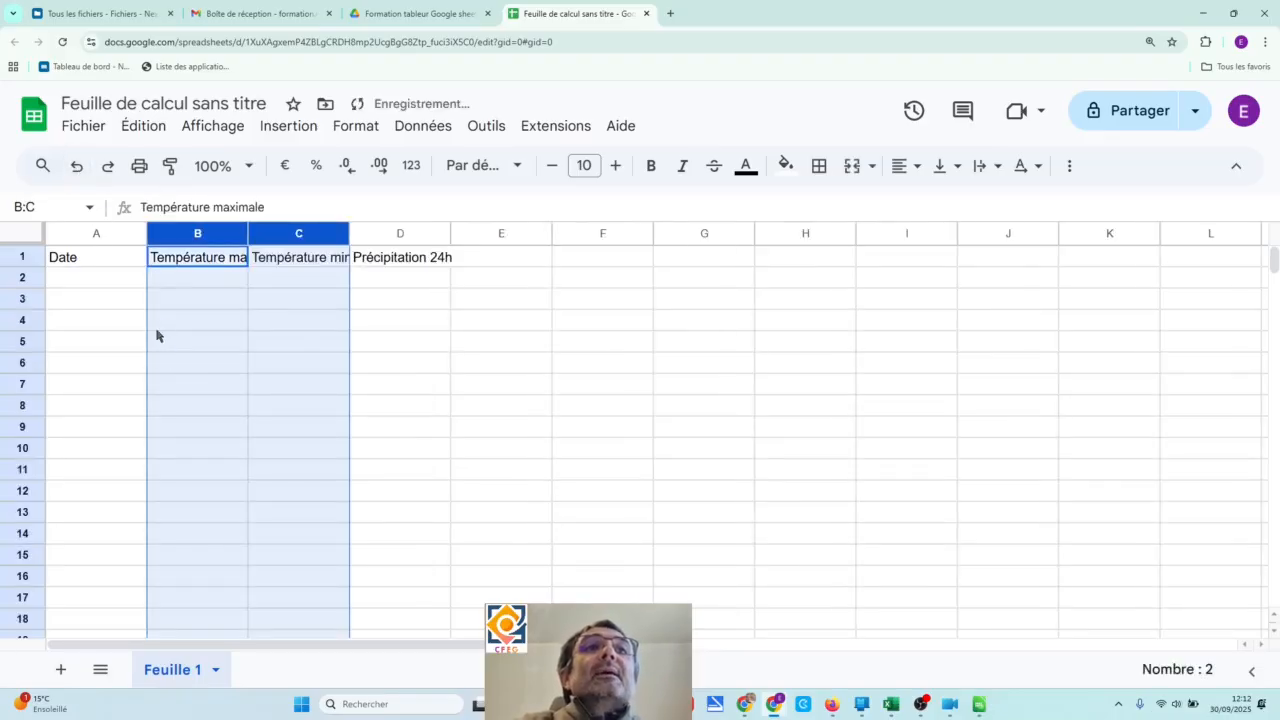
Auto-fit columns A to D together to the width of their contents and select cell B2.
click(110, 231)
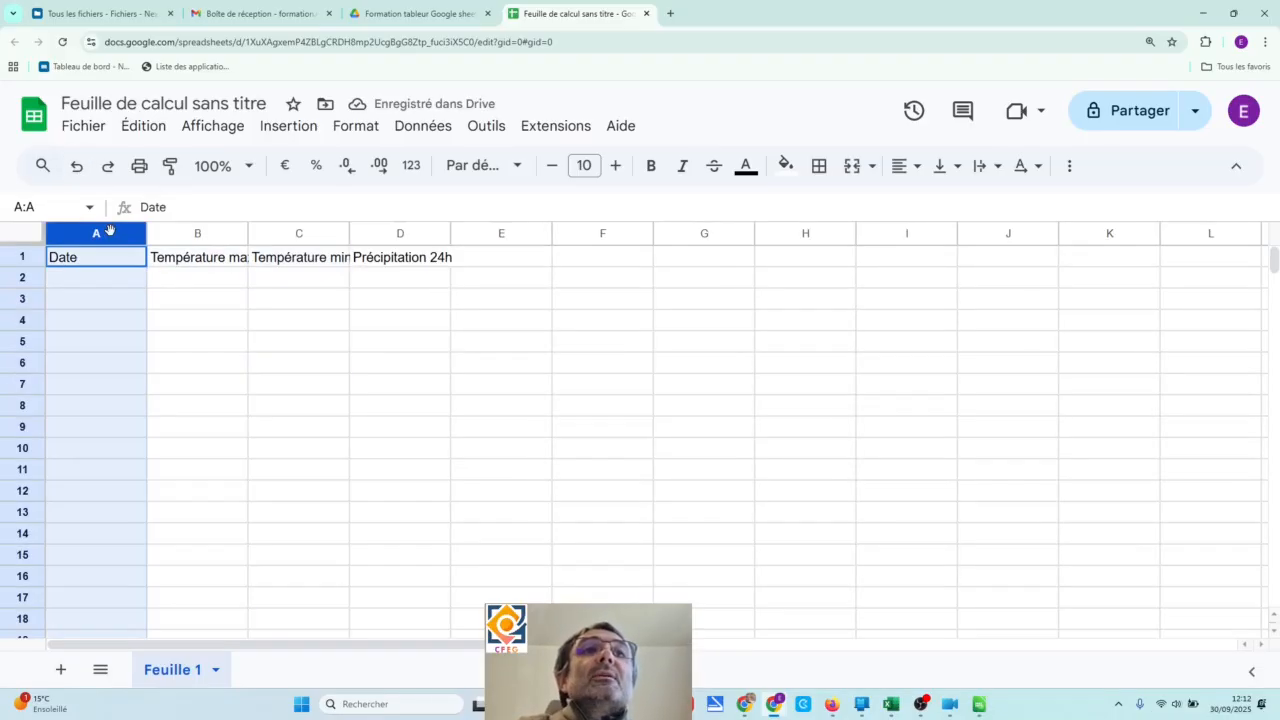
drag(110, 231, 363, 231)
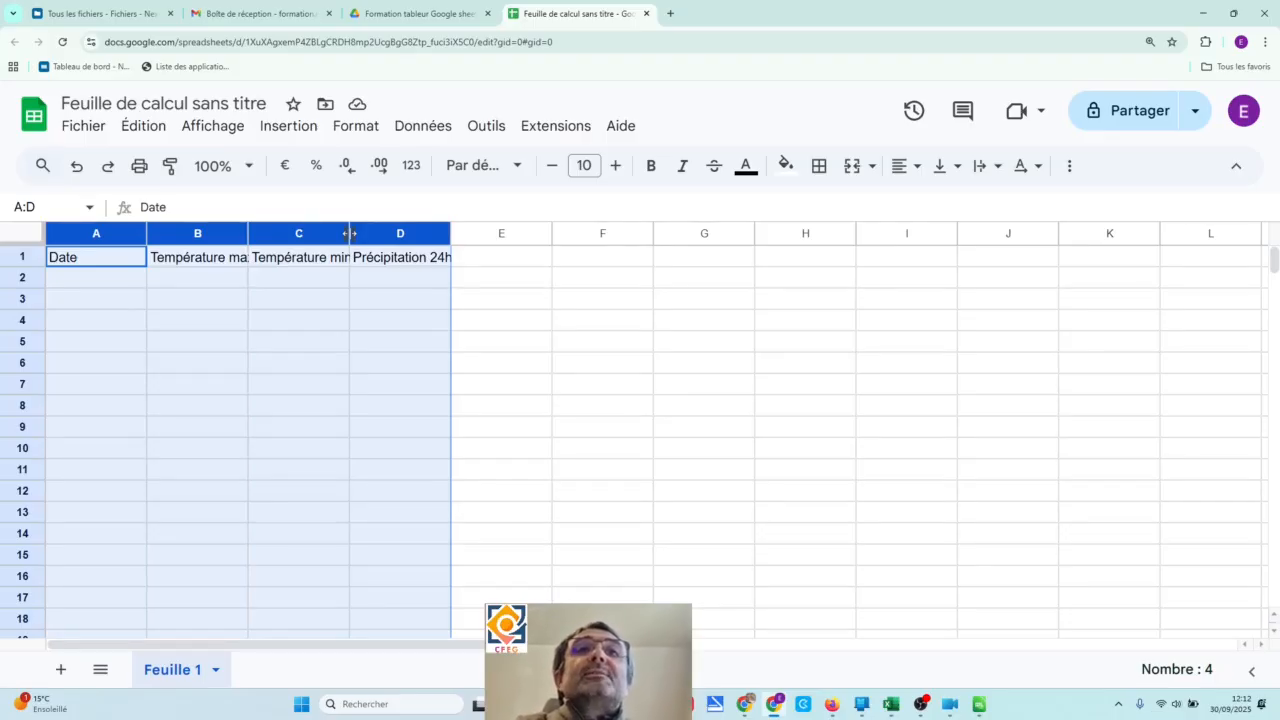
double_click(349, 233)
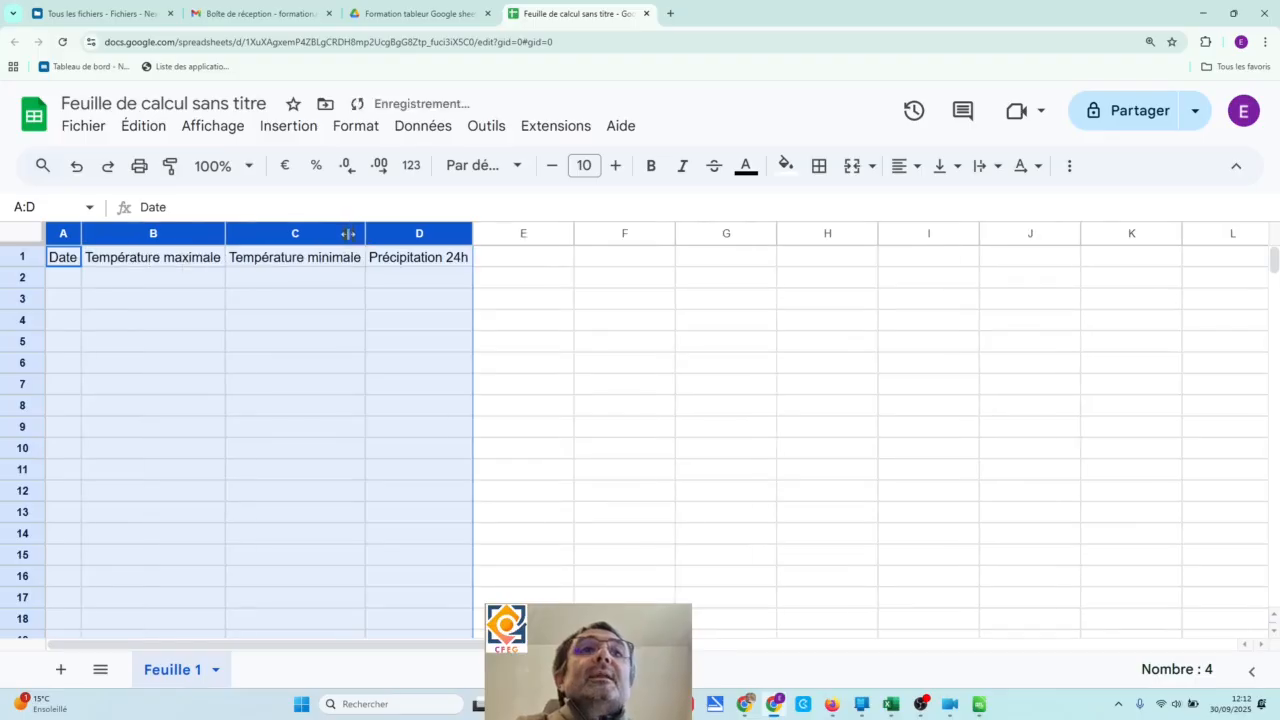
click(125, 282)
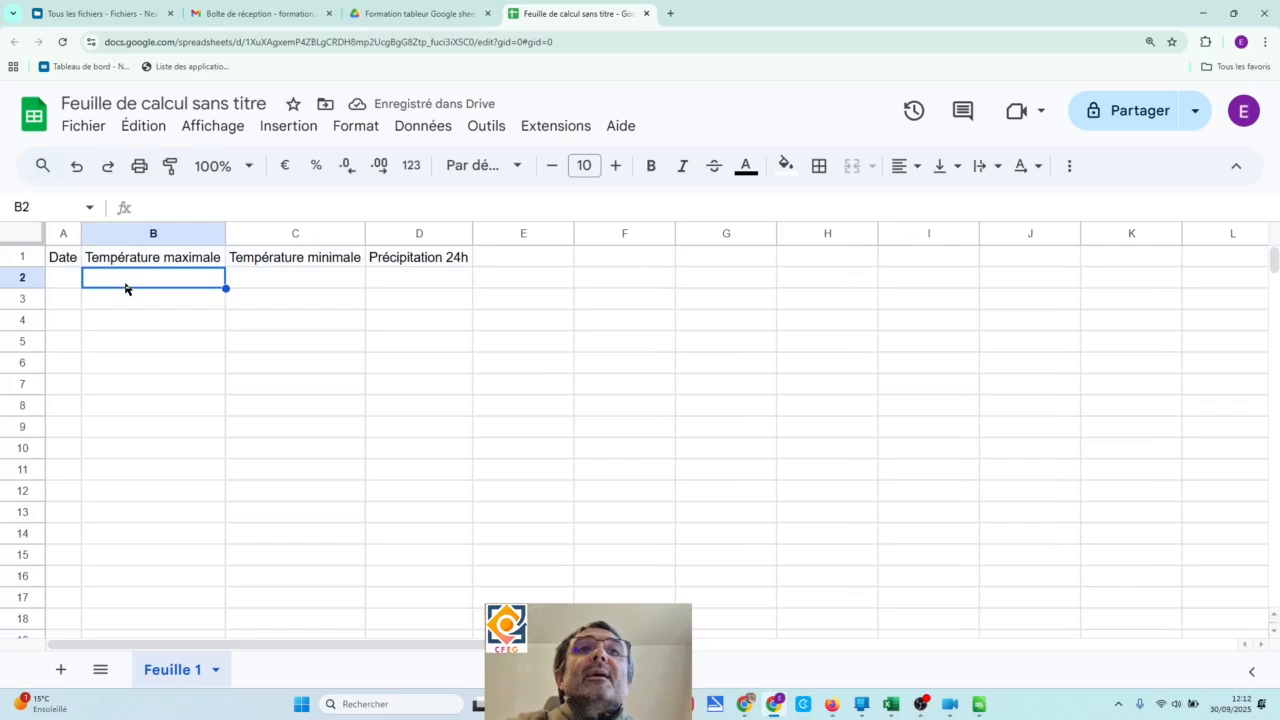
Enter the date 01/08/2025 in cell A2, directly under the "Date" header.
click(58, 262)
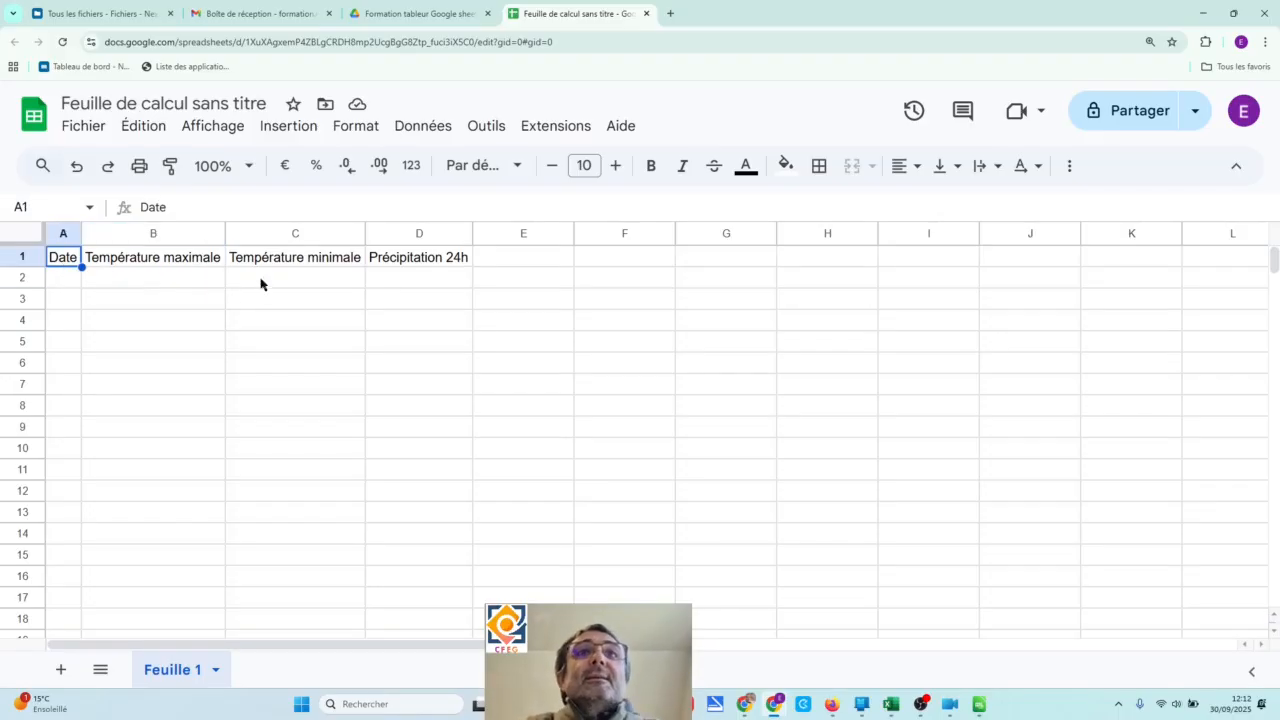
click(300, 363)
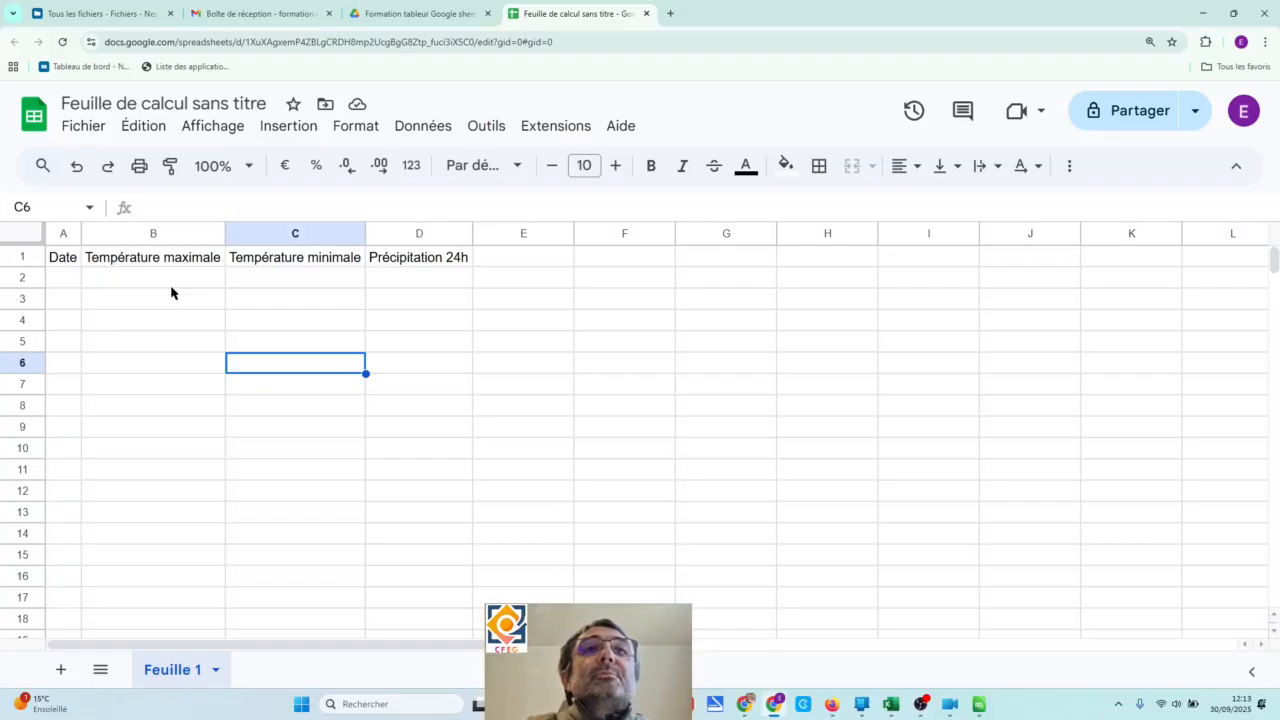
click(71, 279)
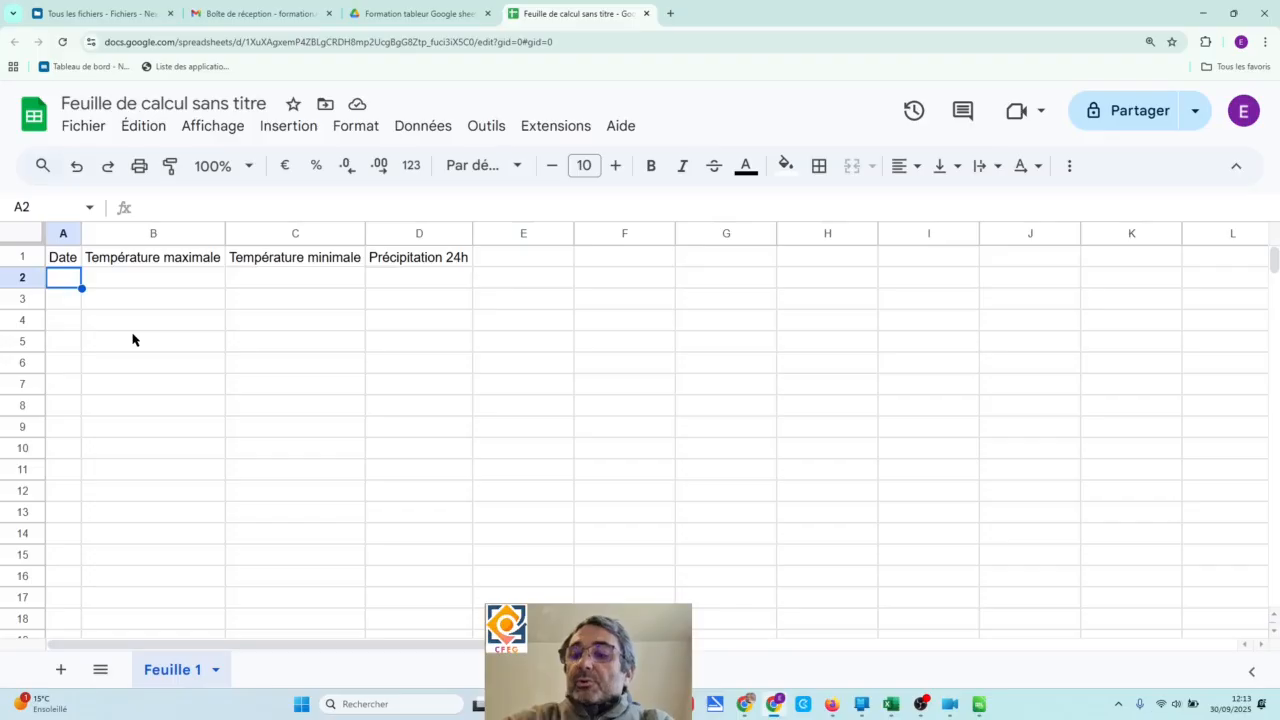
text(01/)
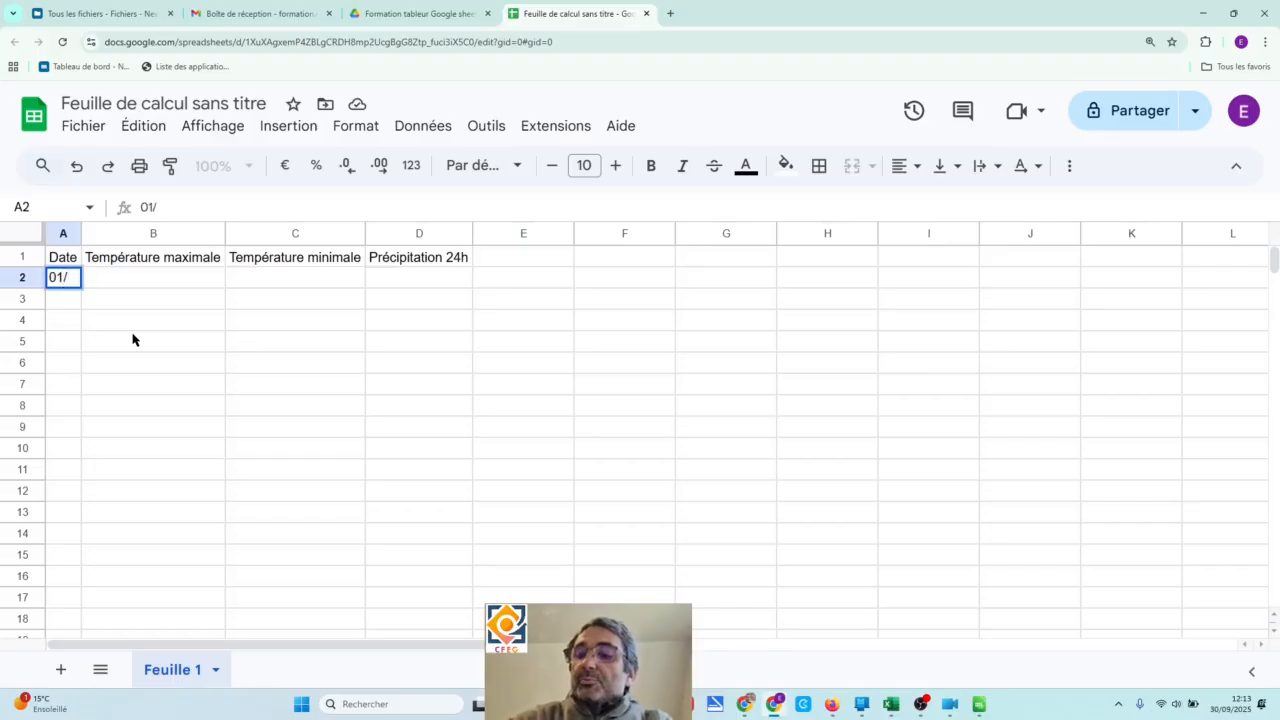
text(08/2025)
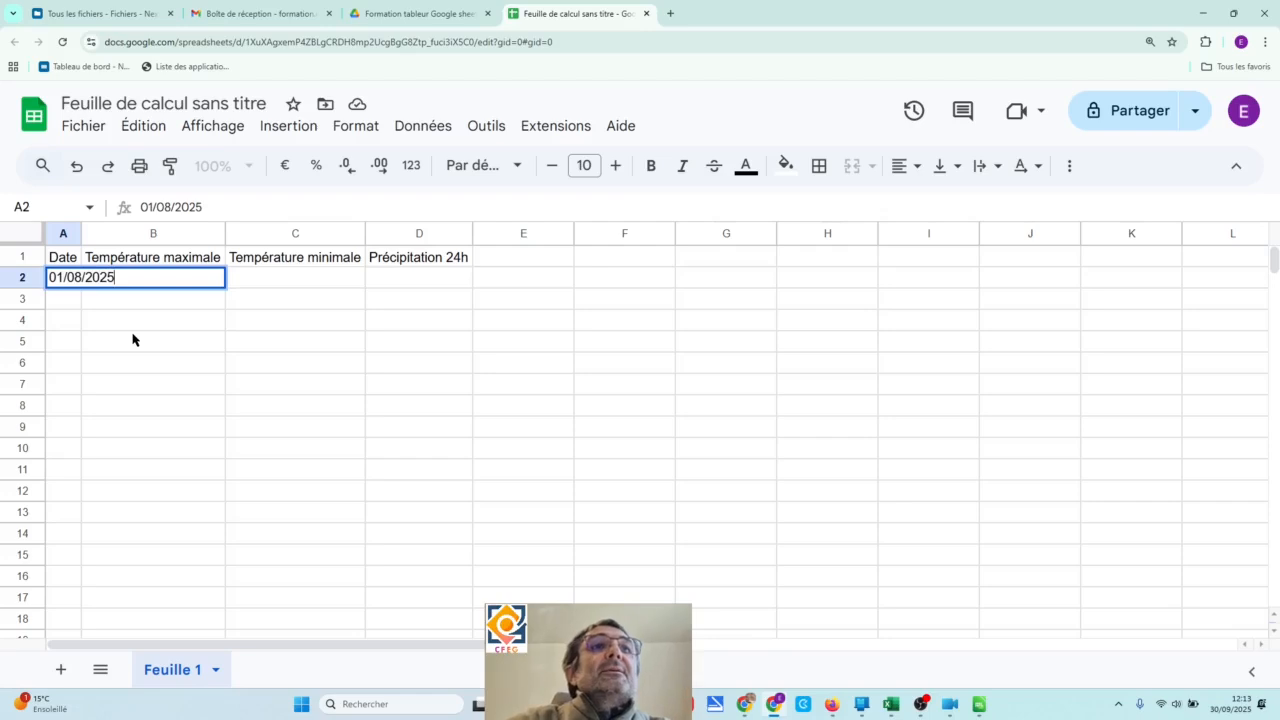
key(Return)
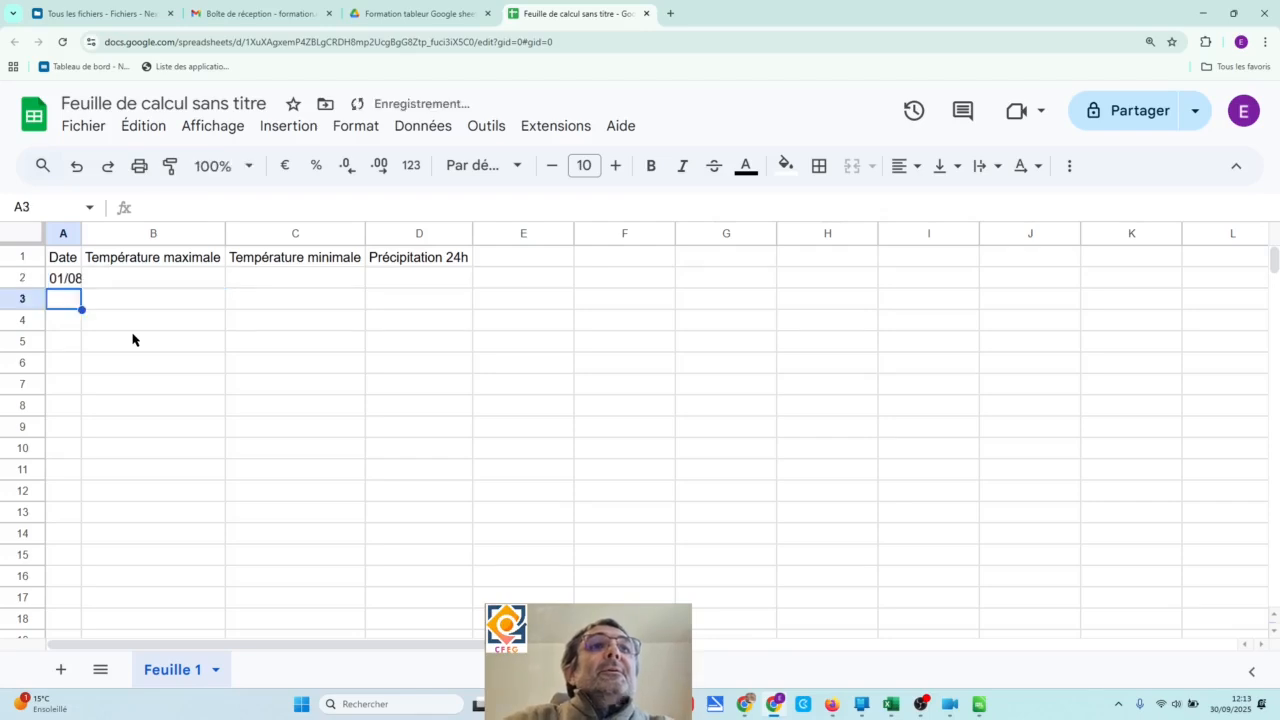
Auto-fit the width of column A so that the whole date in A2 fits.
key(Up)
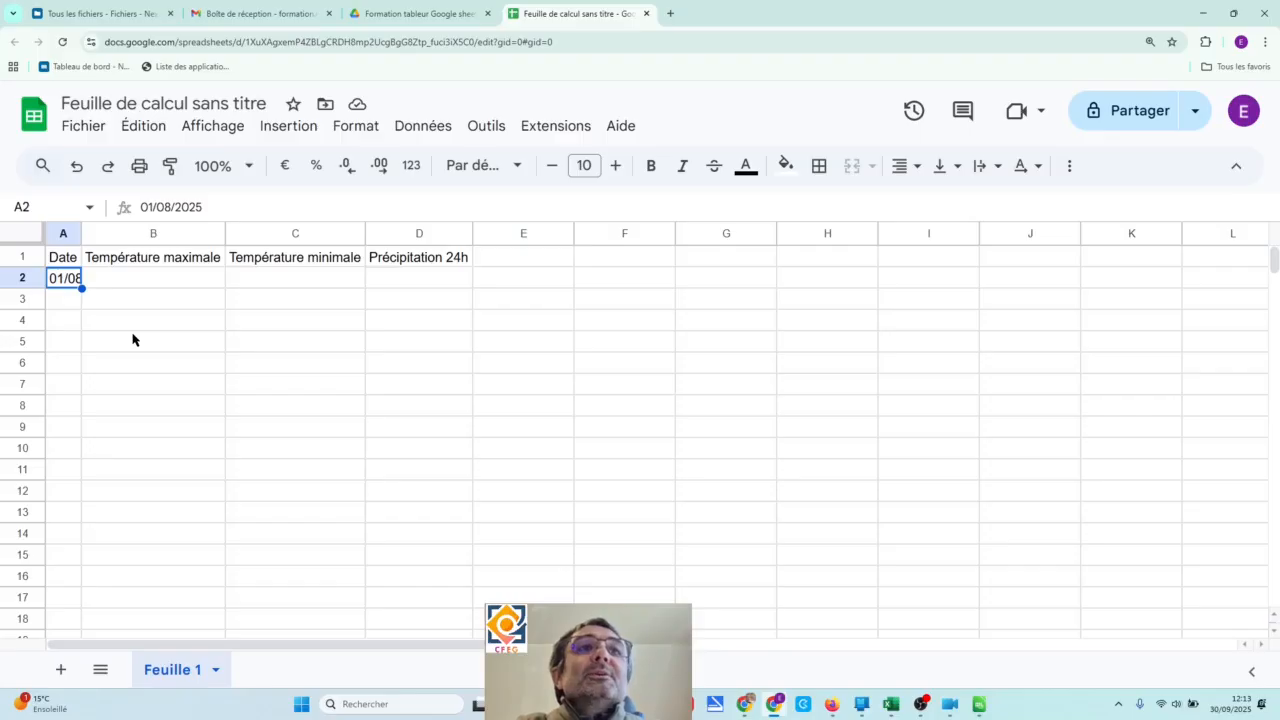
click(62, 233)
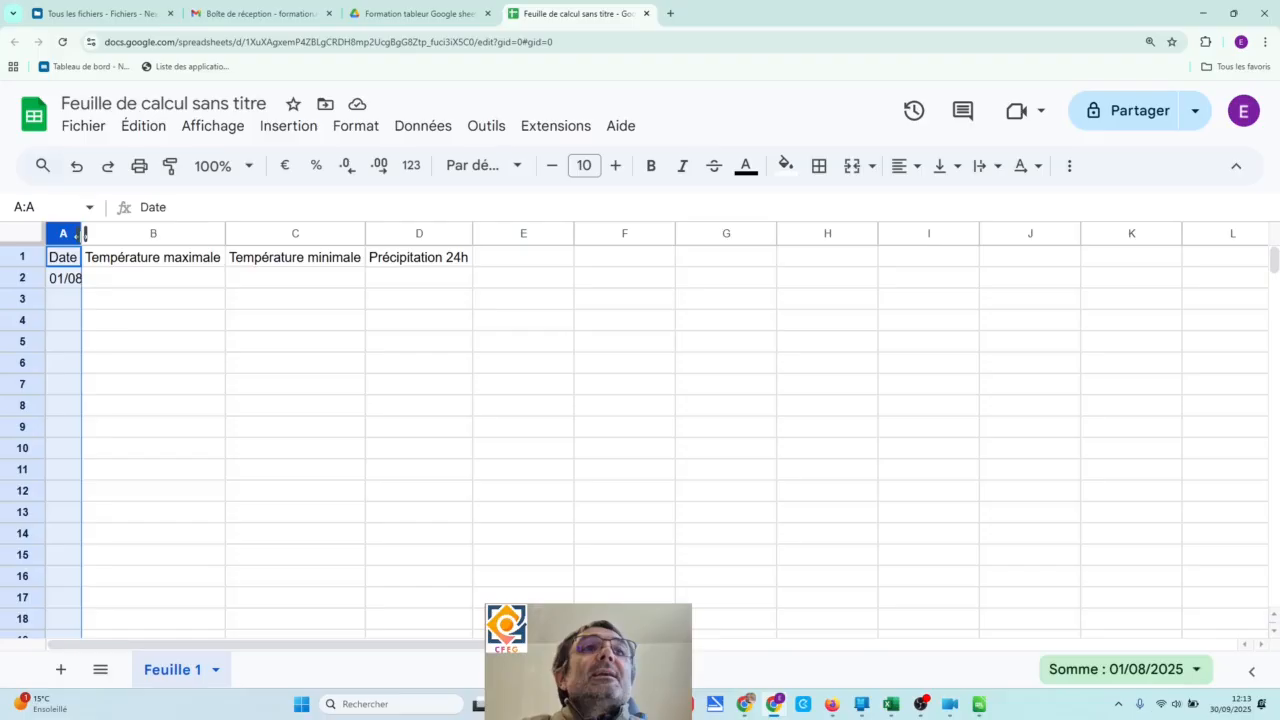
double_click(84, 233)
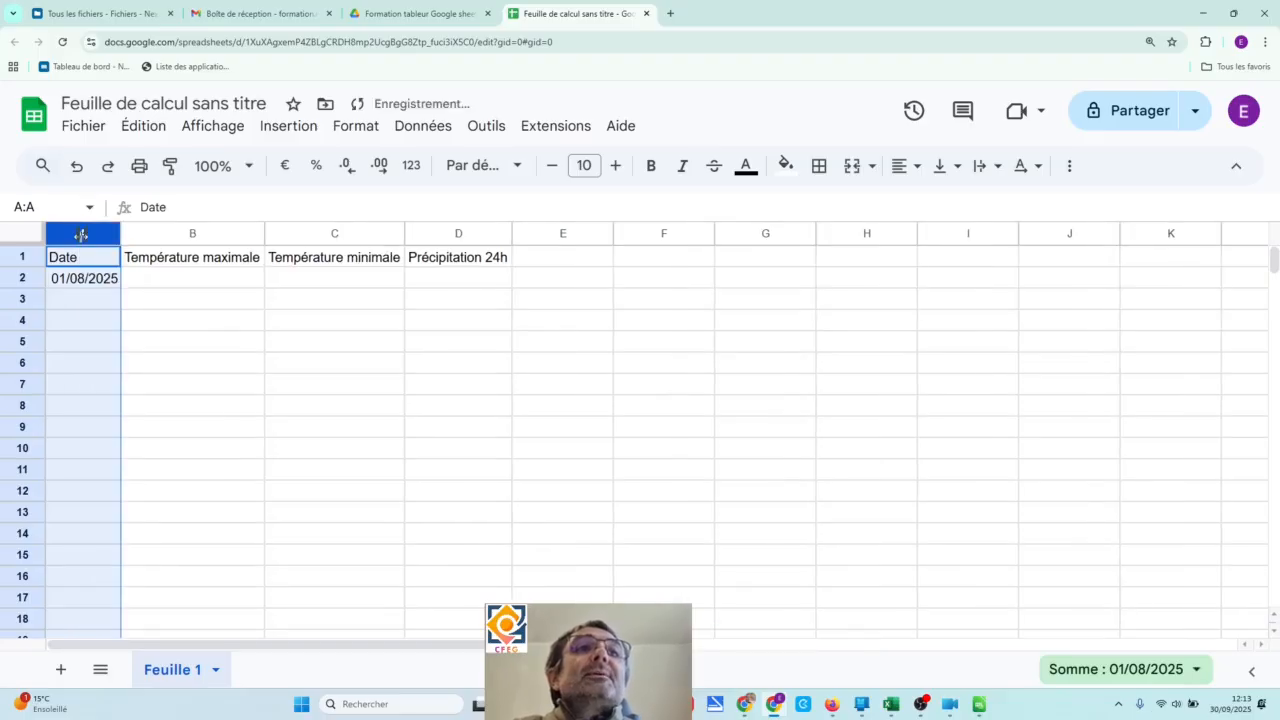
Extend the date in A2 down column A as a daily series through 31/08/2025 in row 32.
click(86, 285)
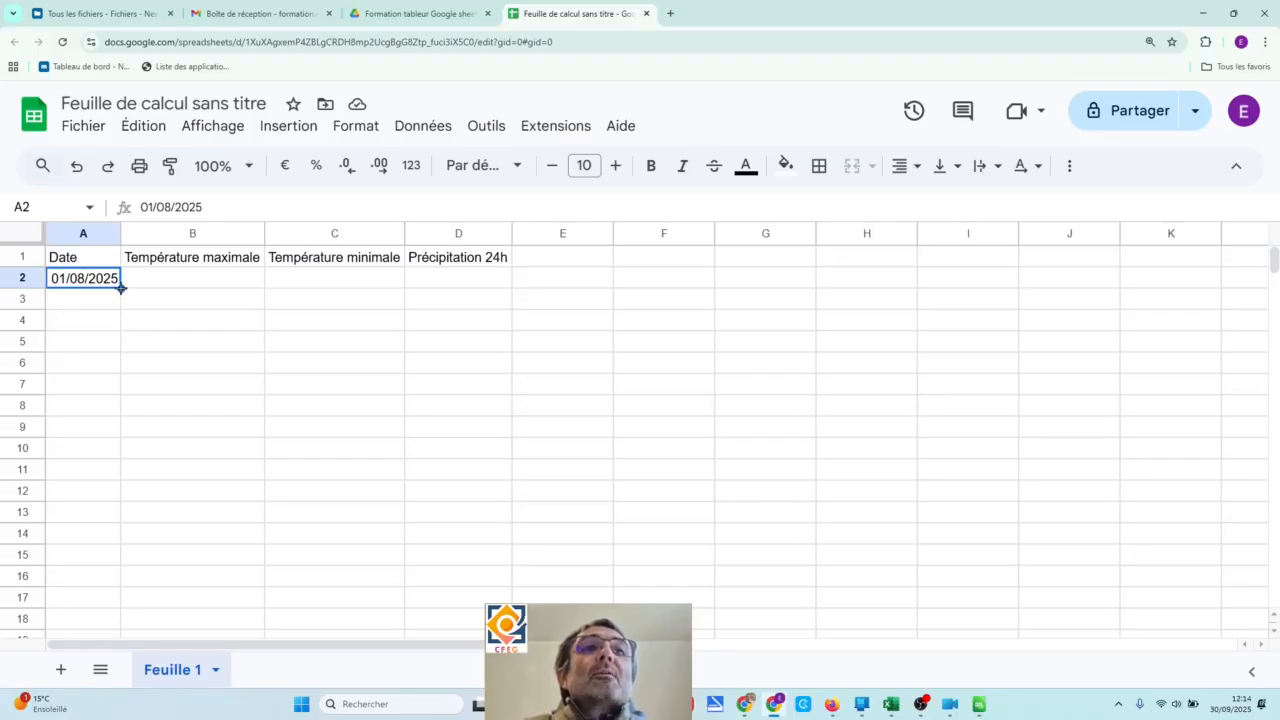
drag(121, 288, 116, 597)
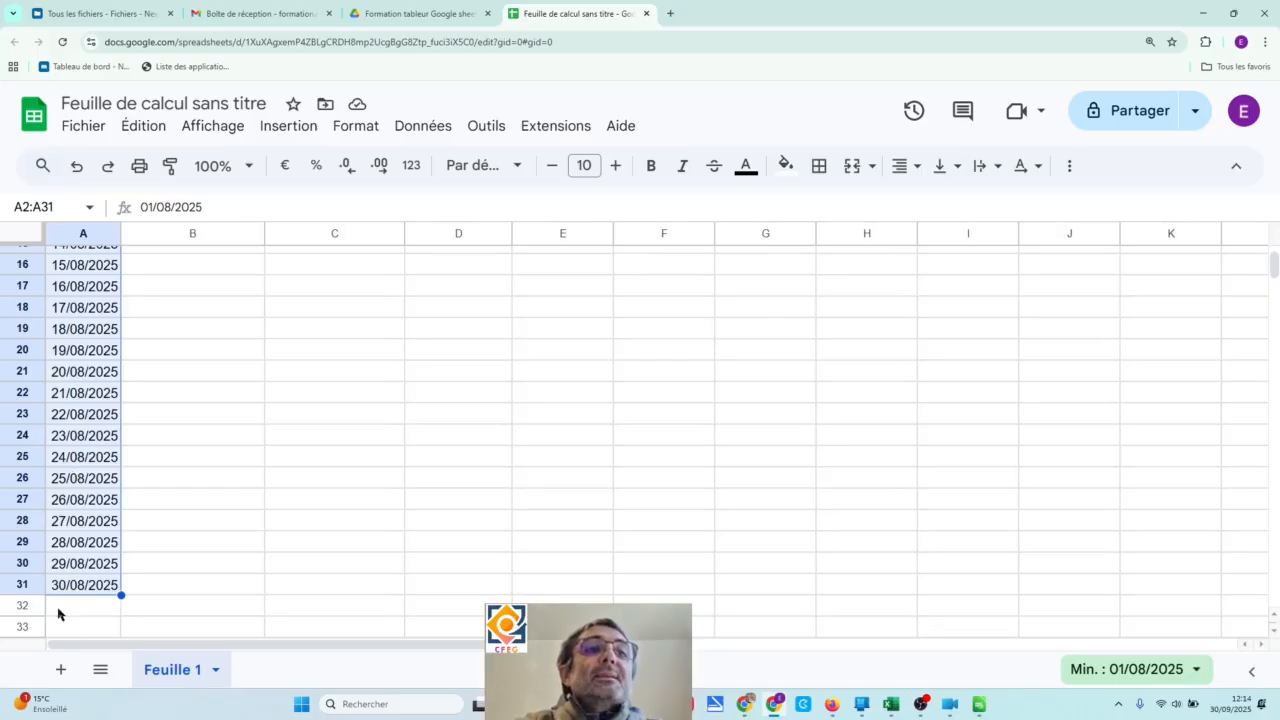
click(87, 586)
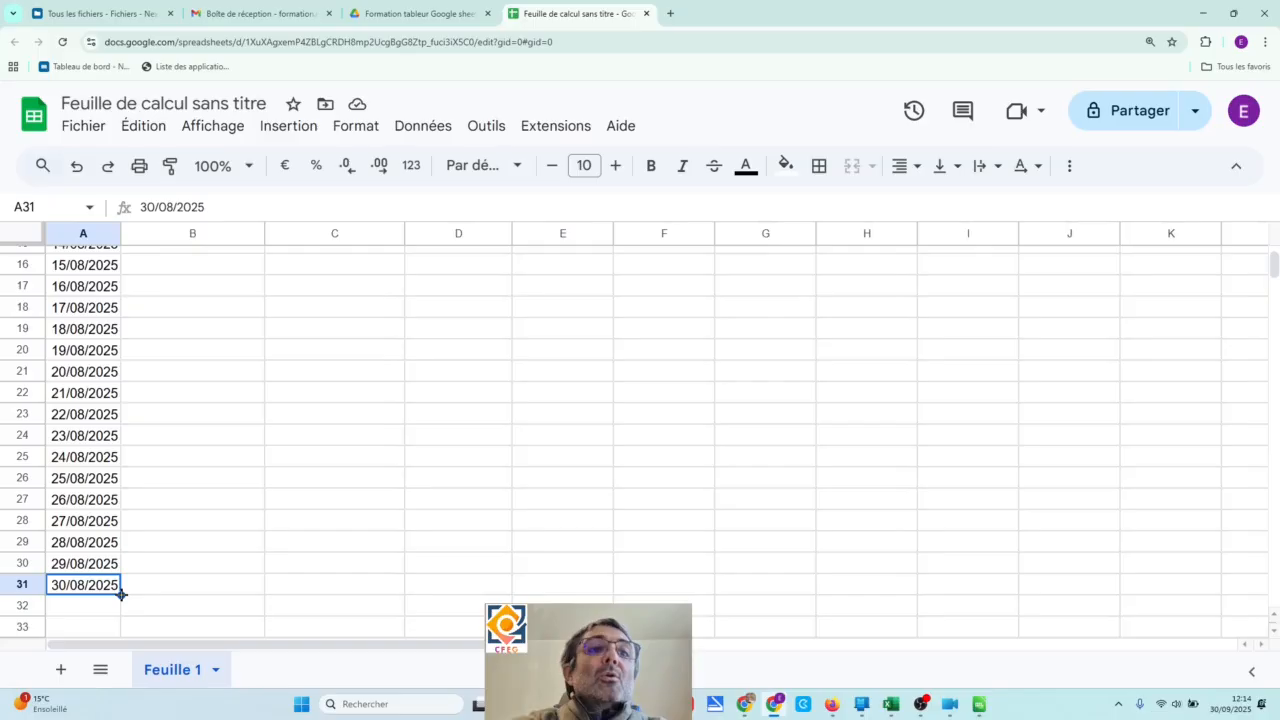
drag(121, 594, 118, 607)
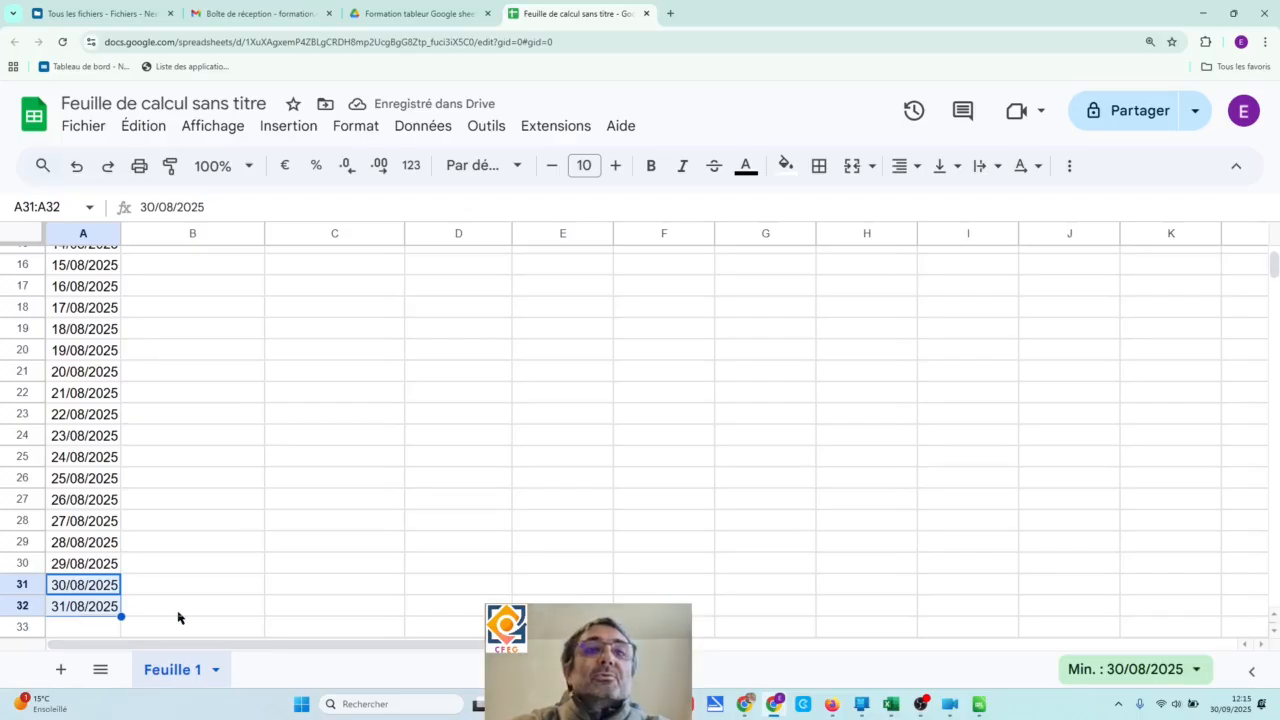
scroll(164, 570, up, 5)
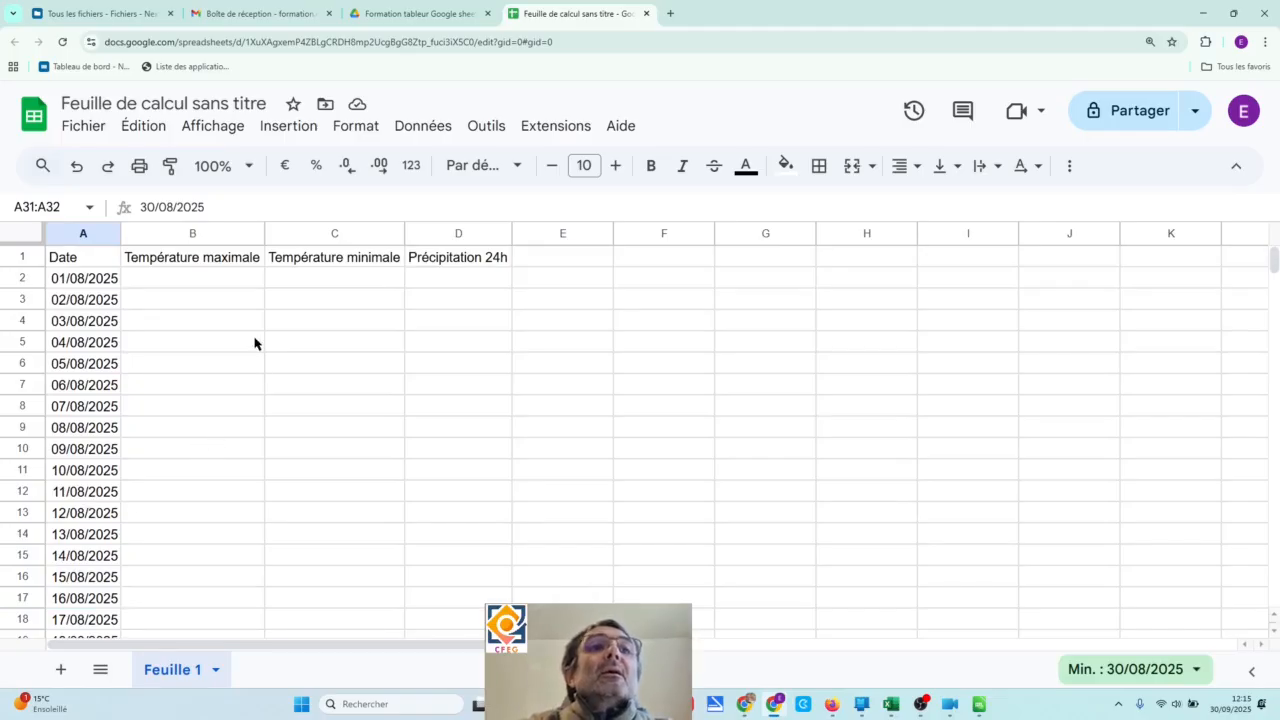
Enter 21,6 in cell B2 as the maximum temperature for 01/08/2025.
click(234, 284)
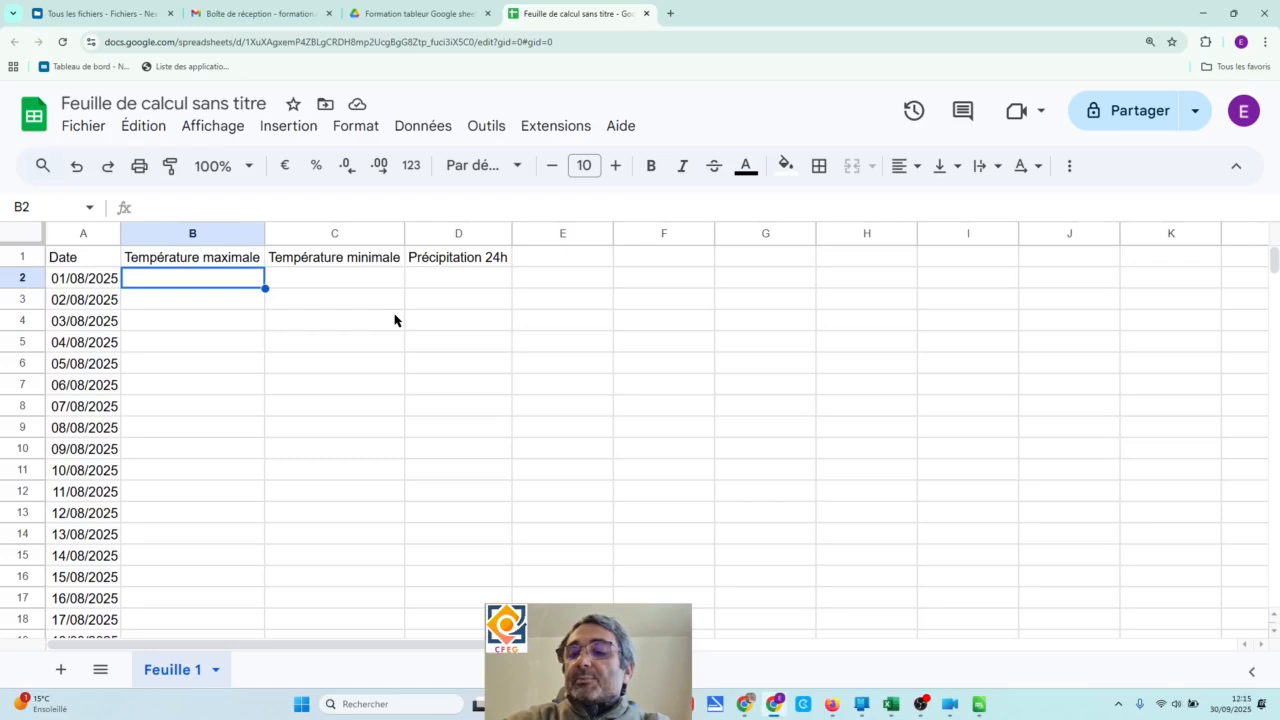
text(2)
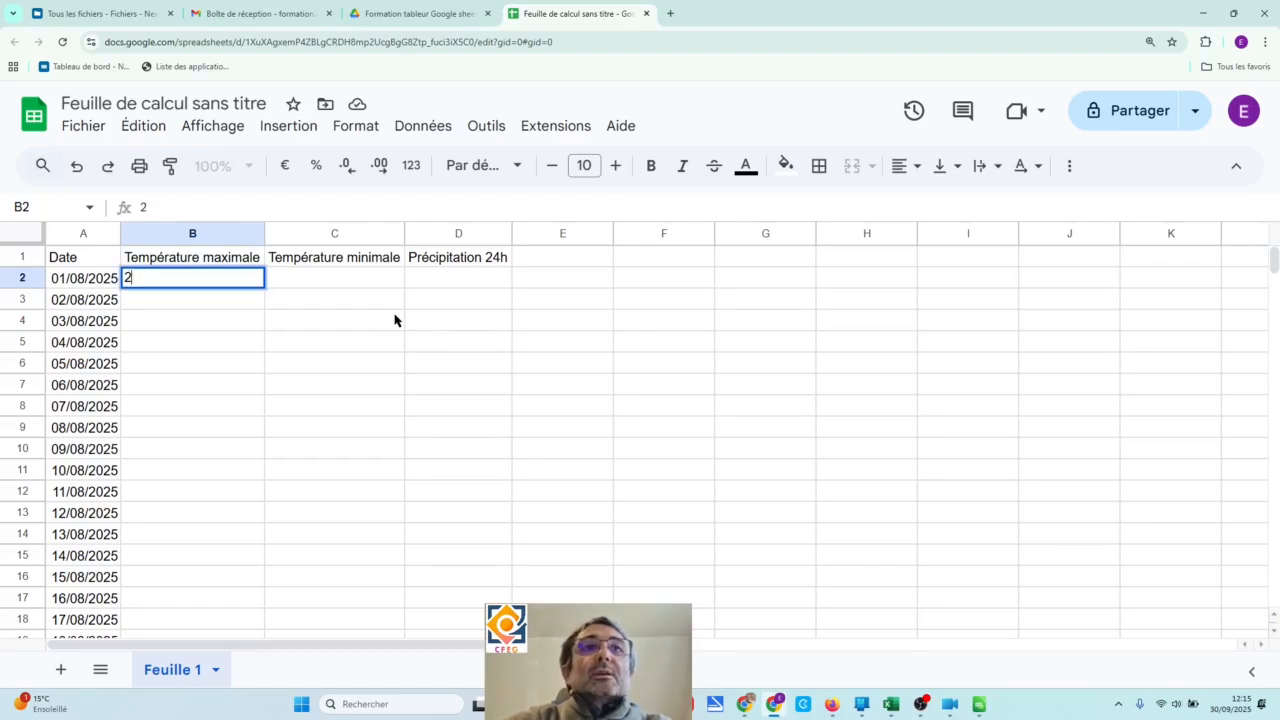
text(1)
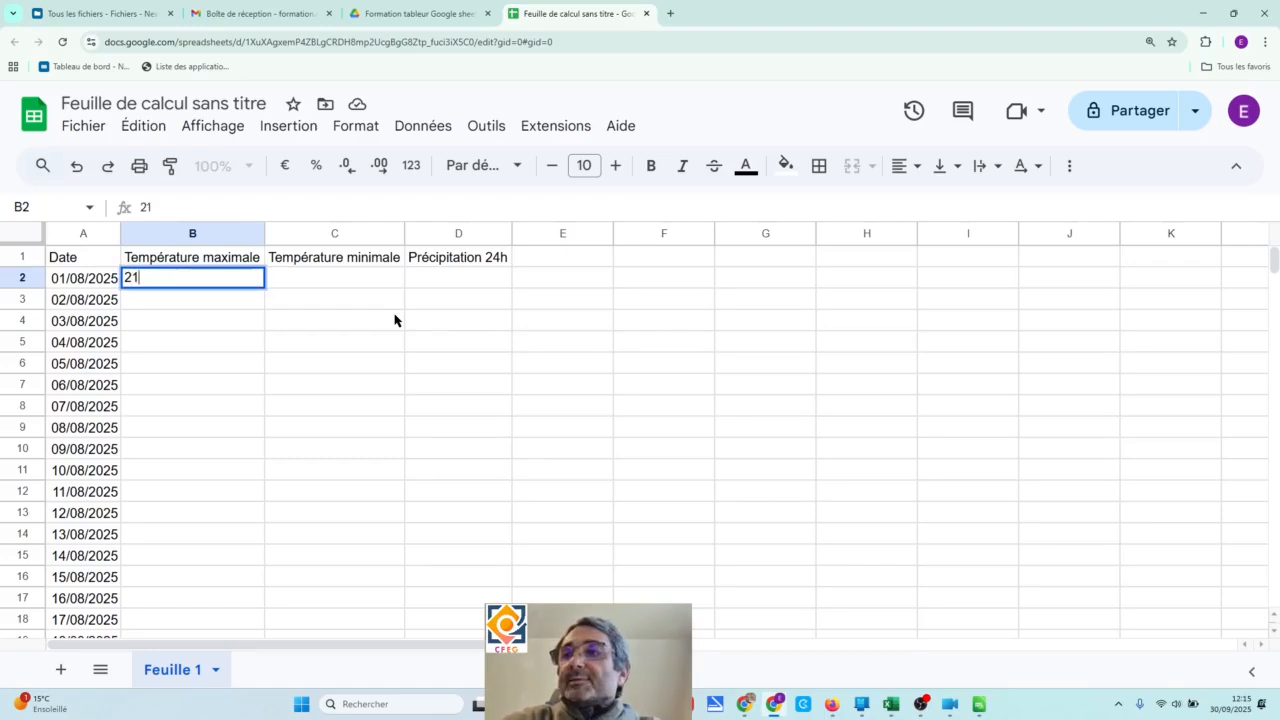
text(,6)
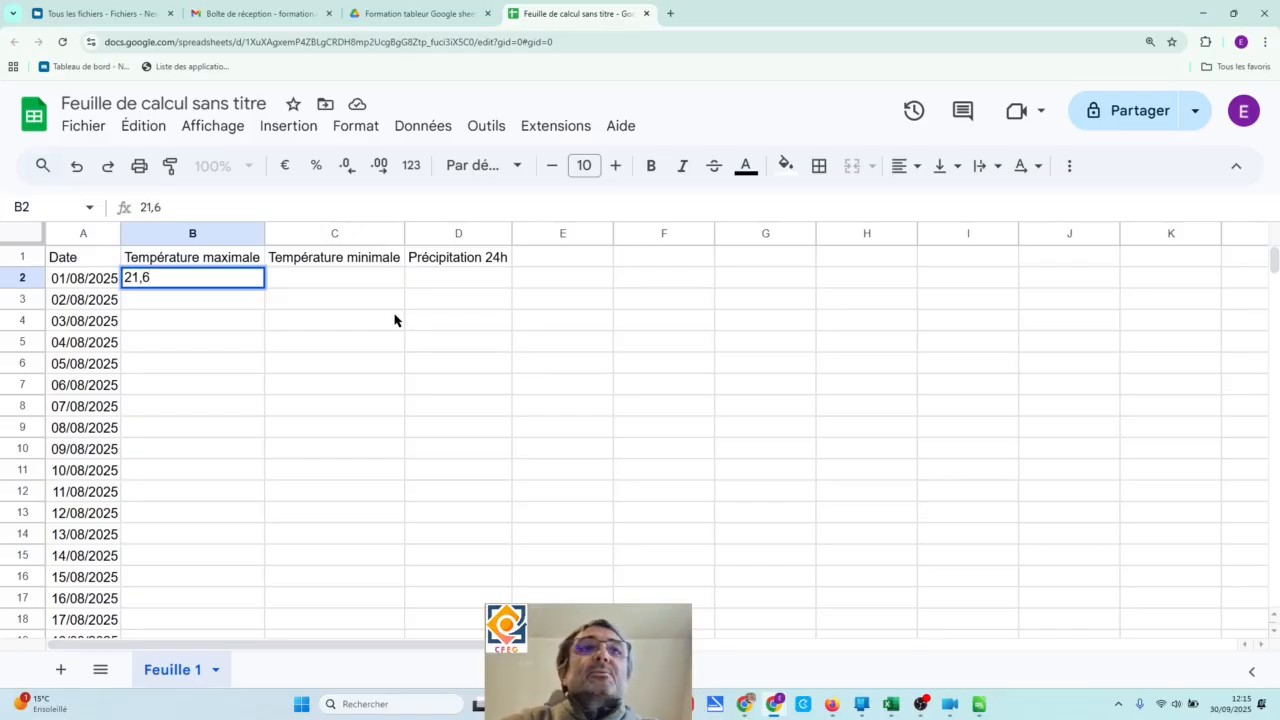
key(Return)
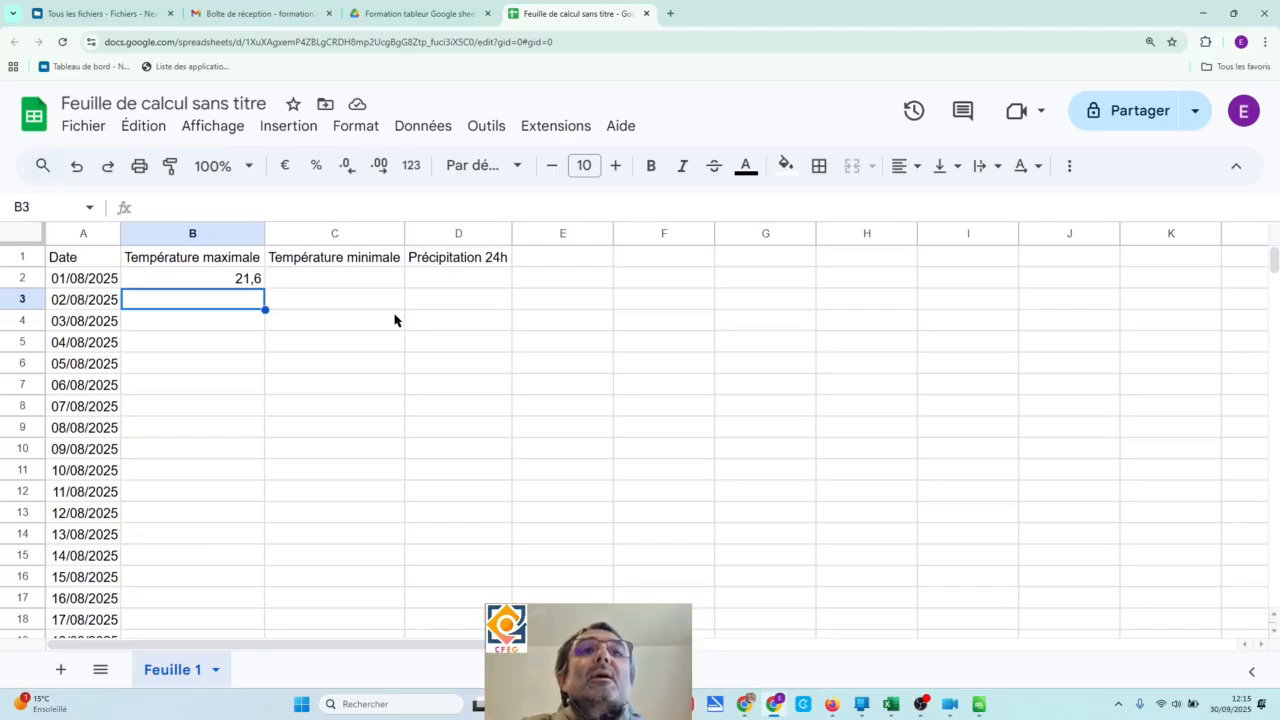
click(238, 283)
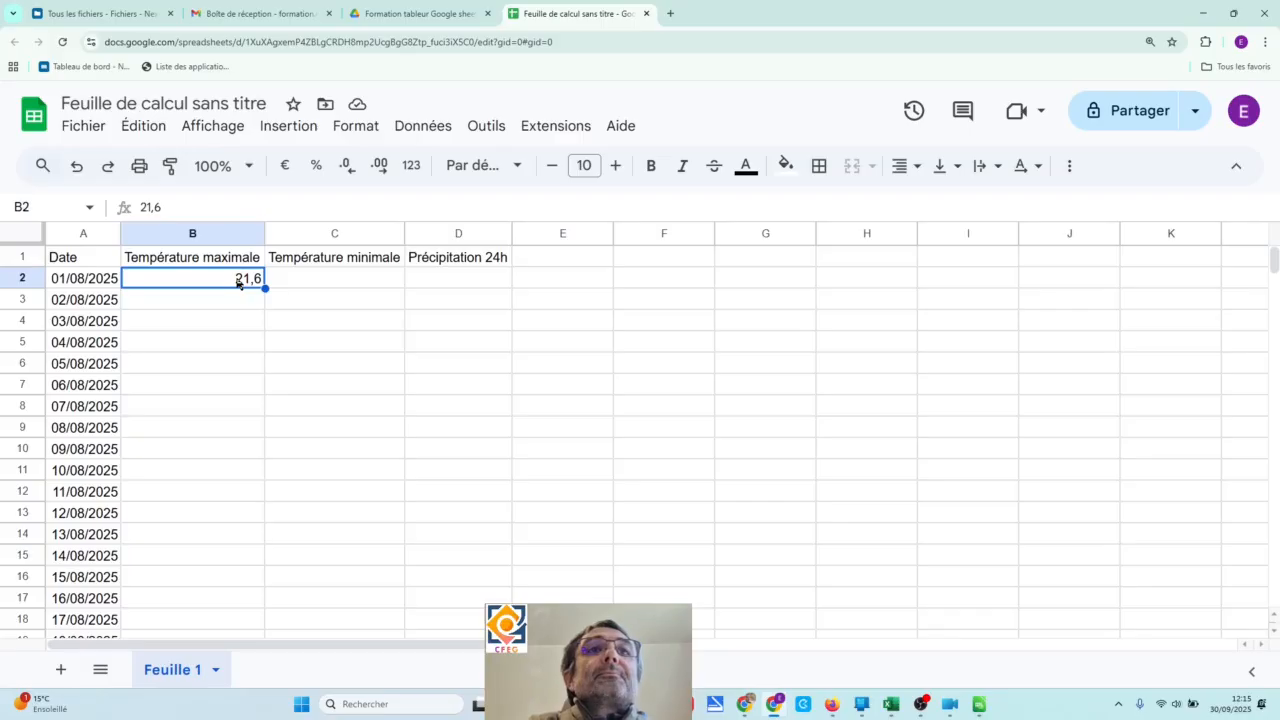
click(101, 258)
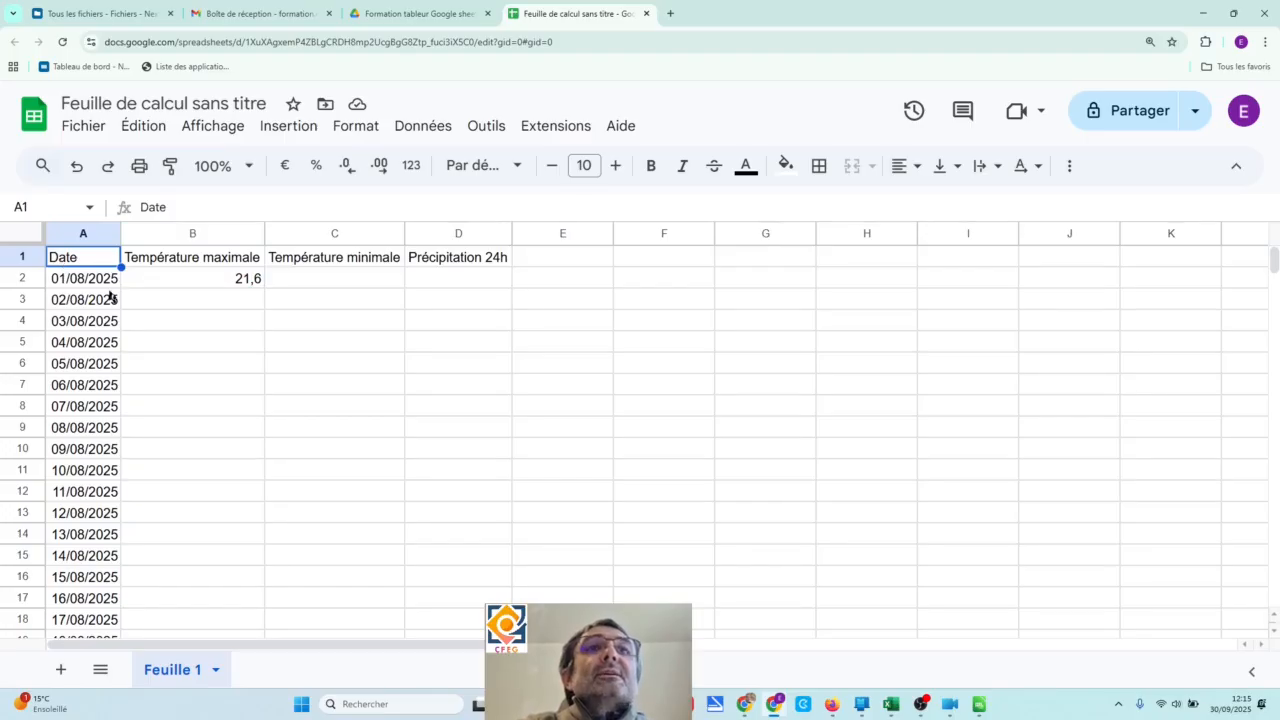
click(194, 287)
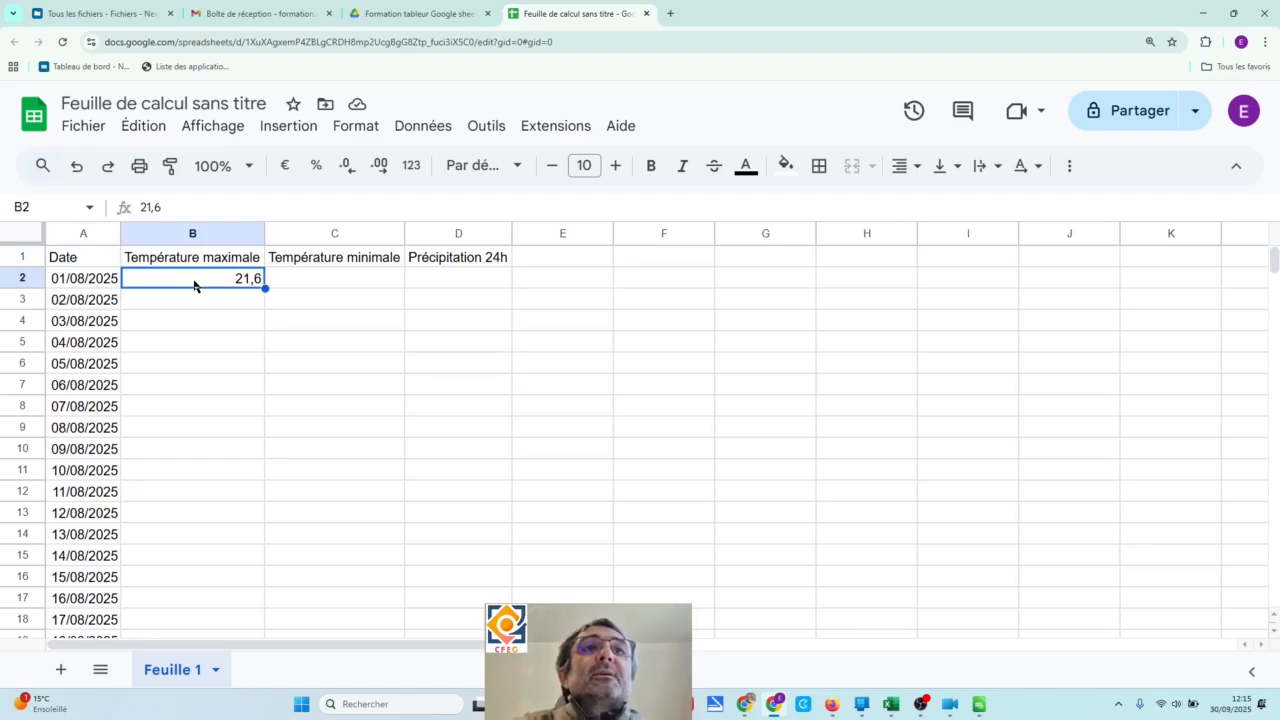
Paste the copied temperature and precipitation data from cell B2 onward, filling B2:D32, and check it down to the last date.
key(ctrl+Home)
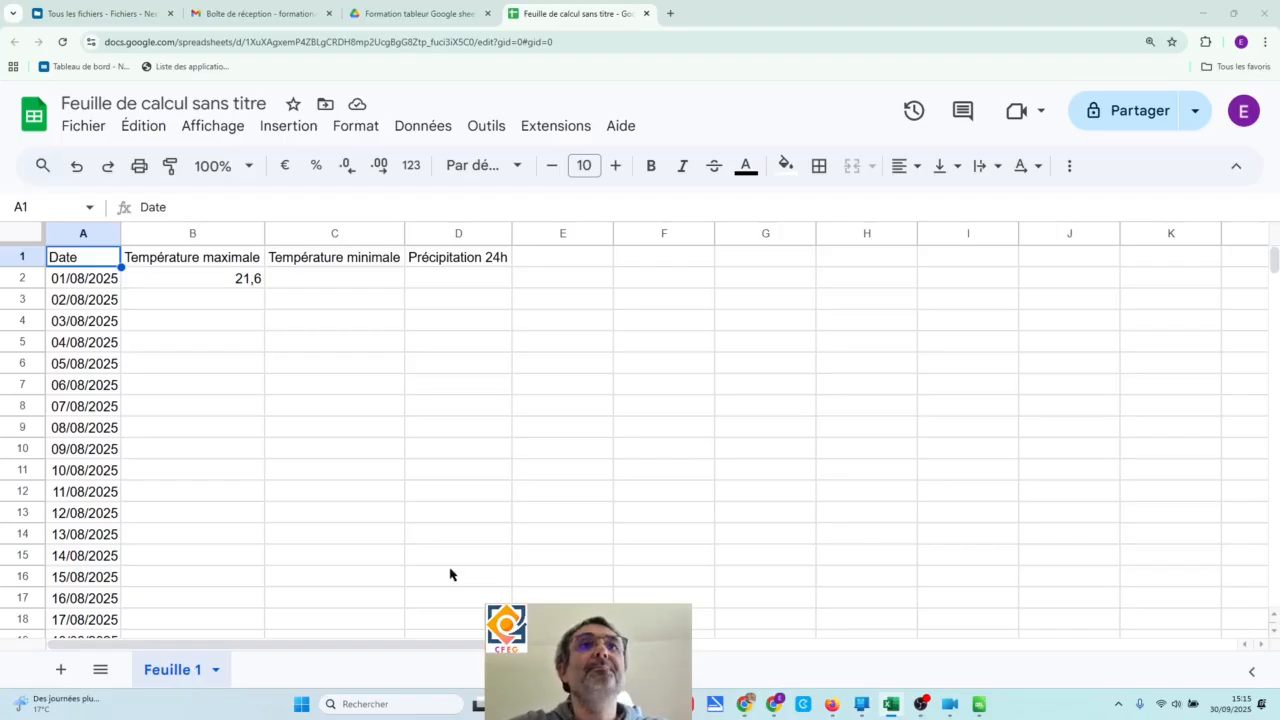
click(228, 284)
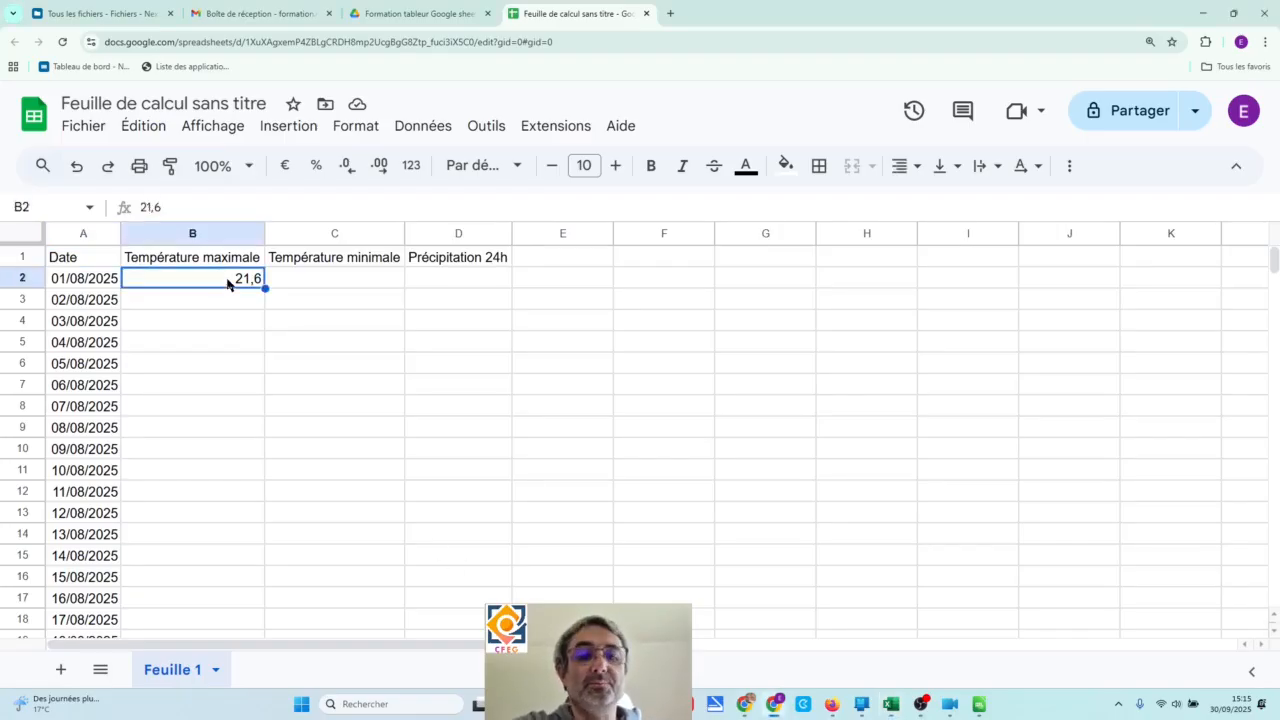
key(ctrl+v)
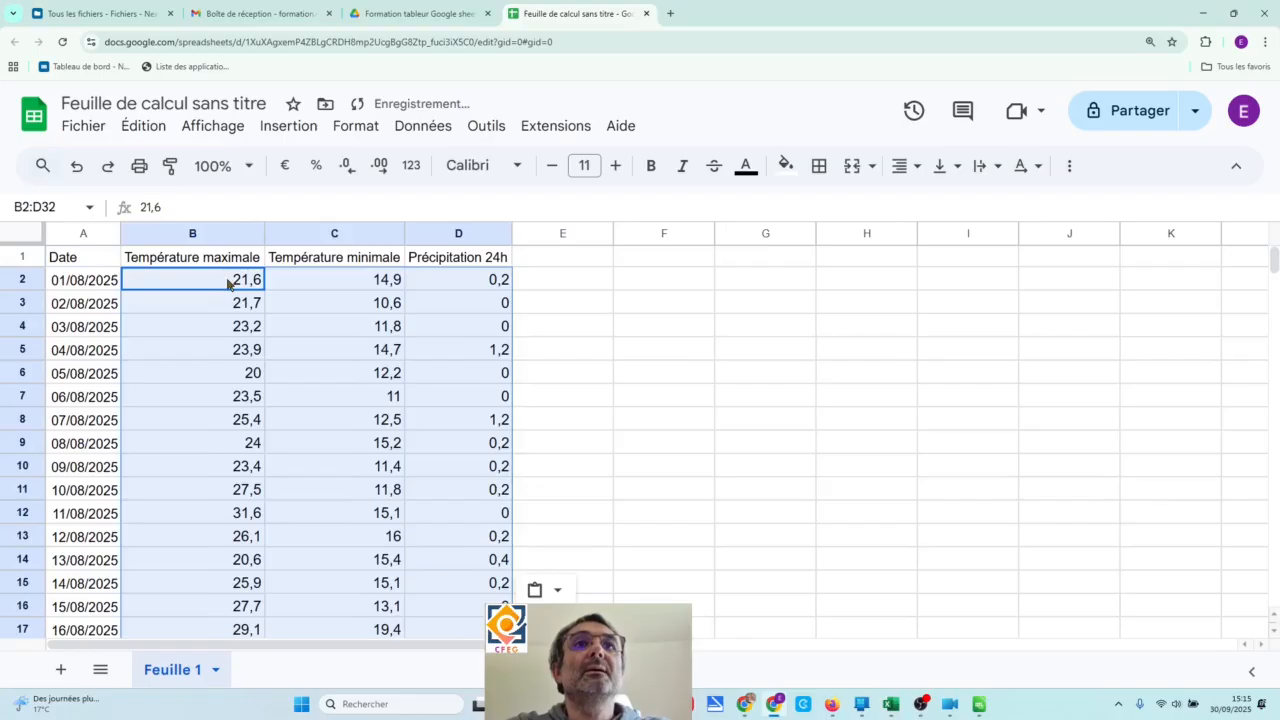
click(302, 374)
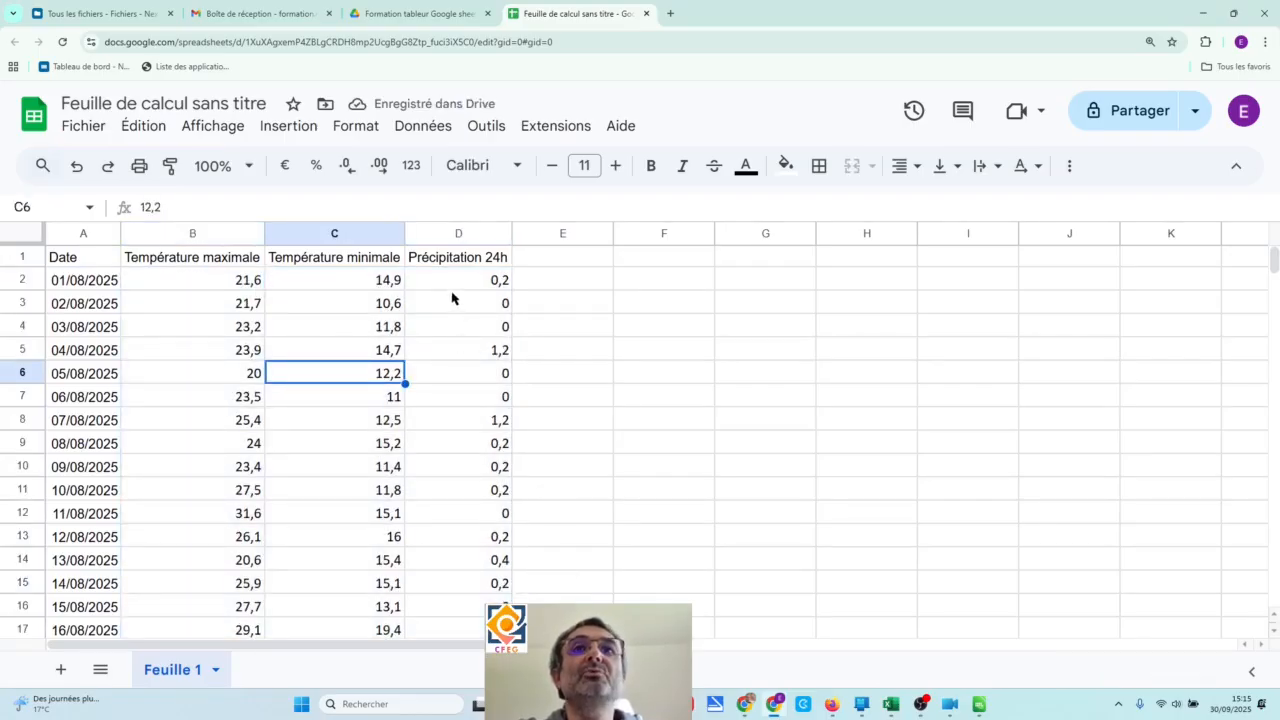
scroll(311, 433, down, 5)
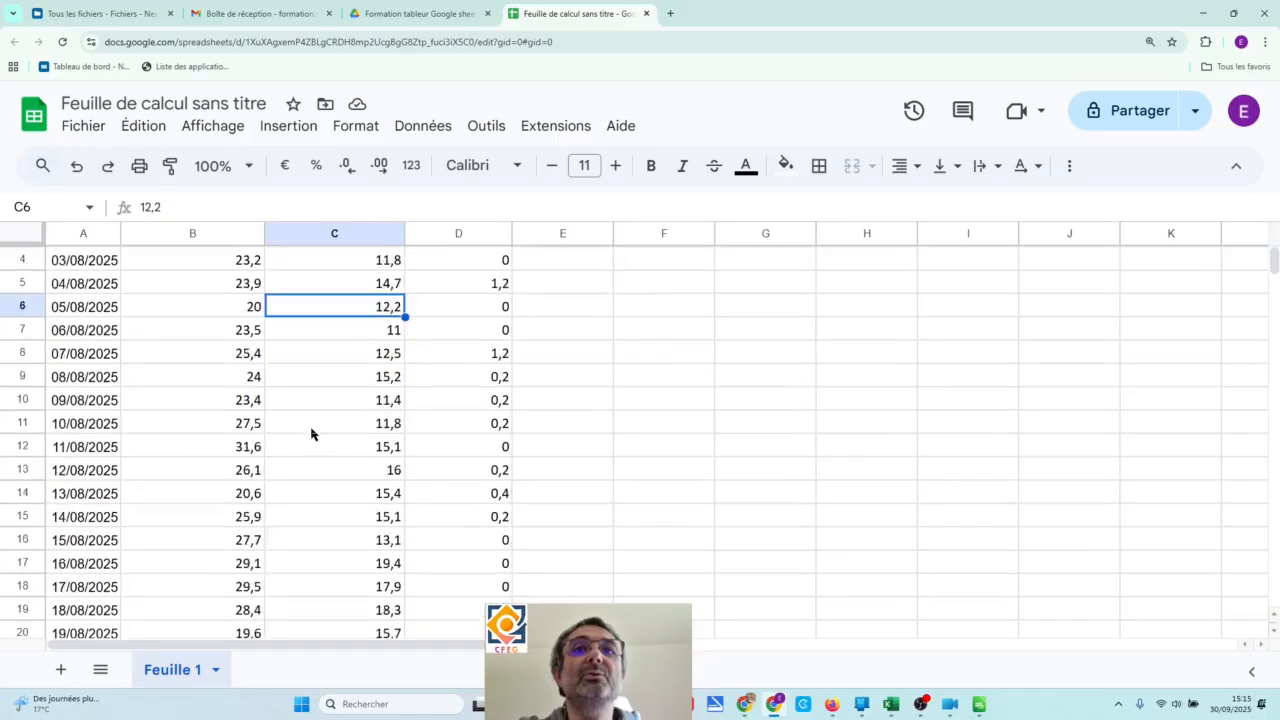
scroll(311, 433, down, 1)
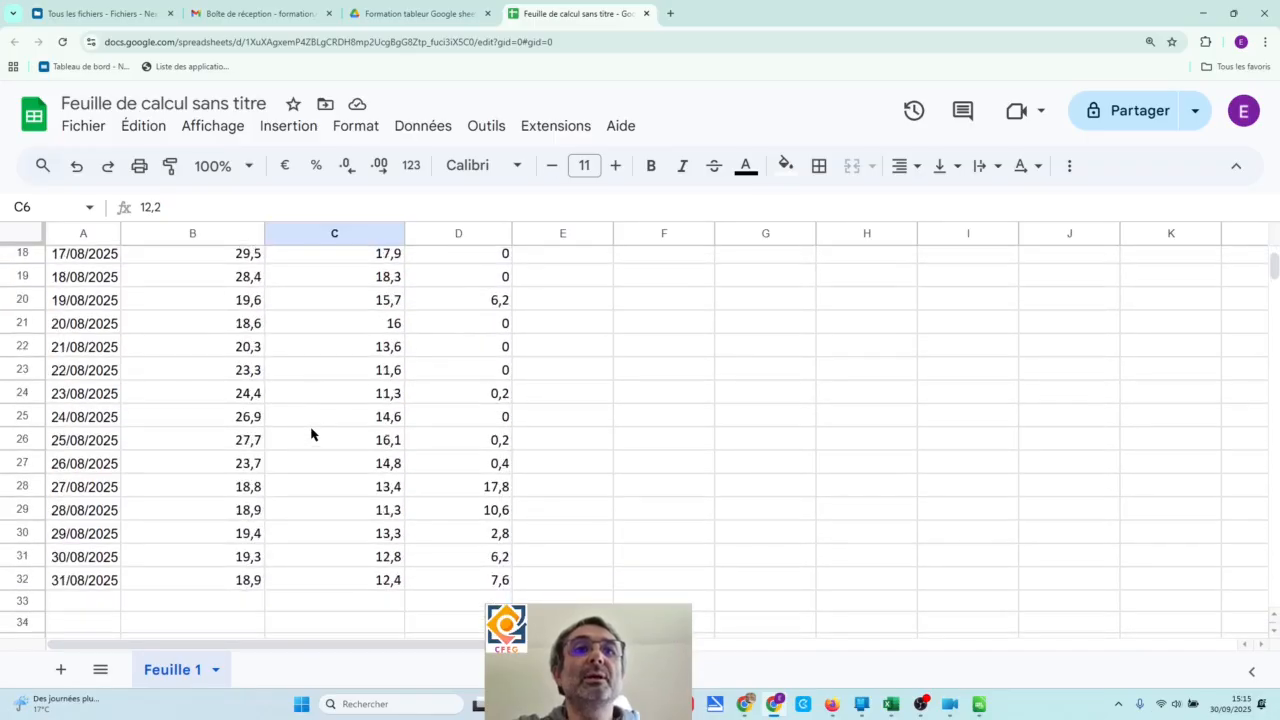
scroll(311, 433, up, 6)
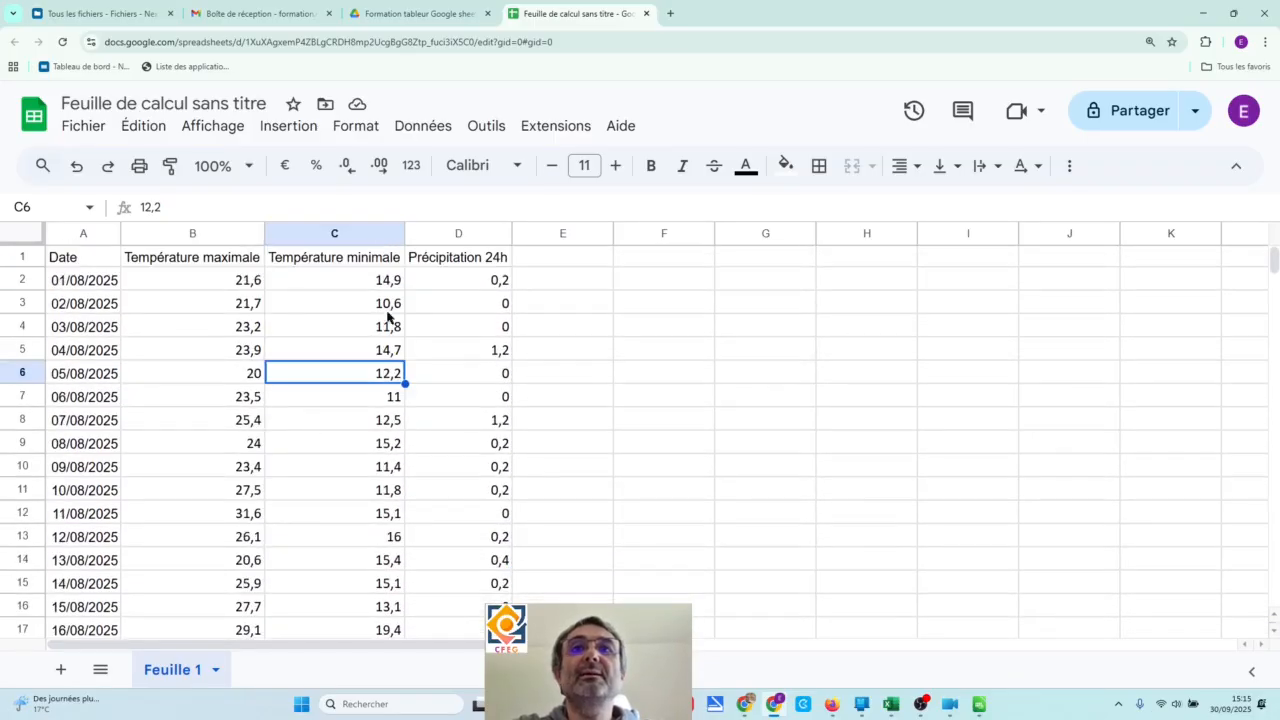